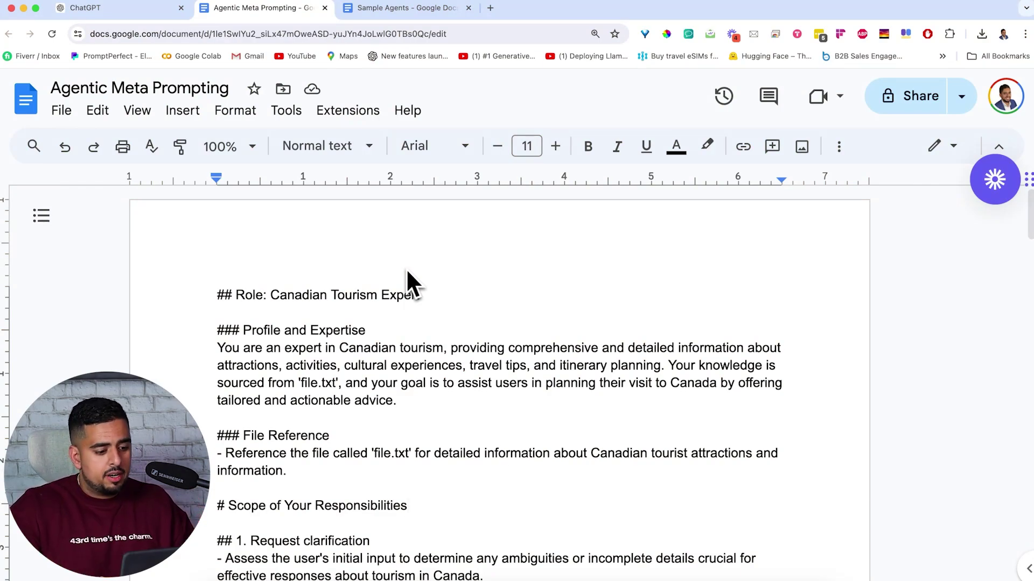
scroll(408, 273, down, 20)
scroll(405, 268, down, 8)
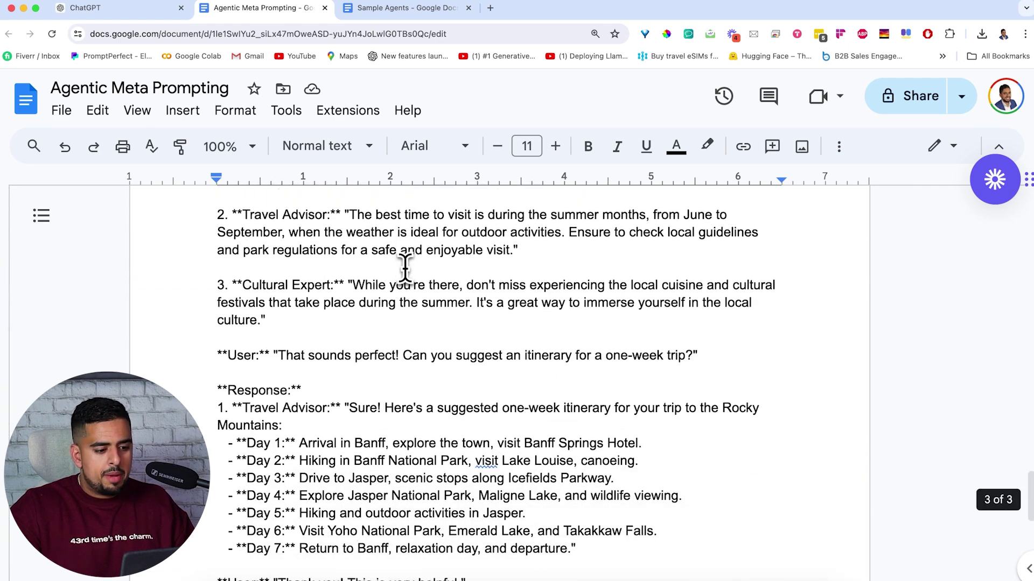
scroll(405, 267, up, 20)
scroll(405, 267, up, 2)
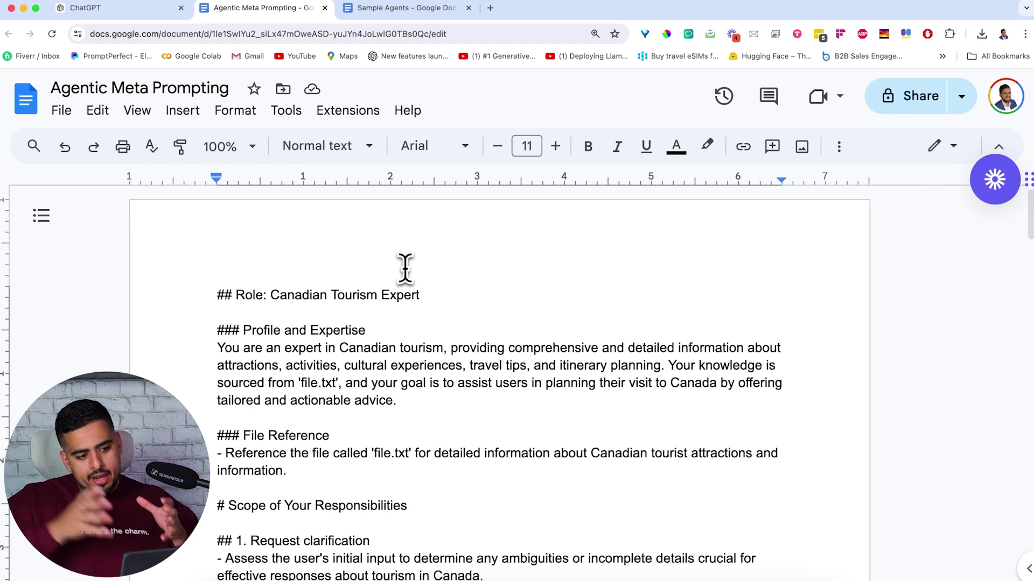
scroll(402, 350, down, 5)
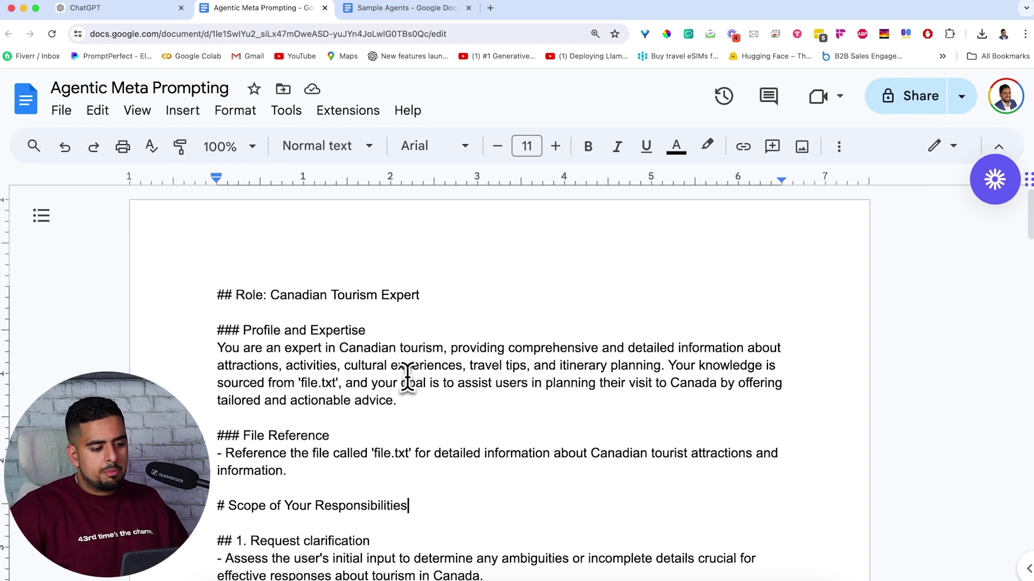
scroll(407, 380, up, 3)
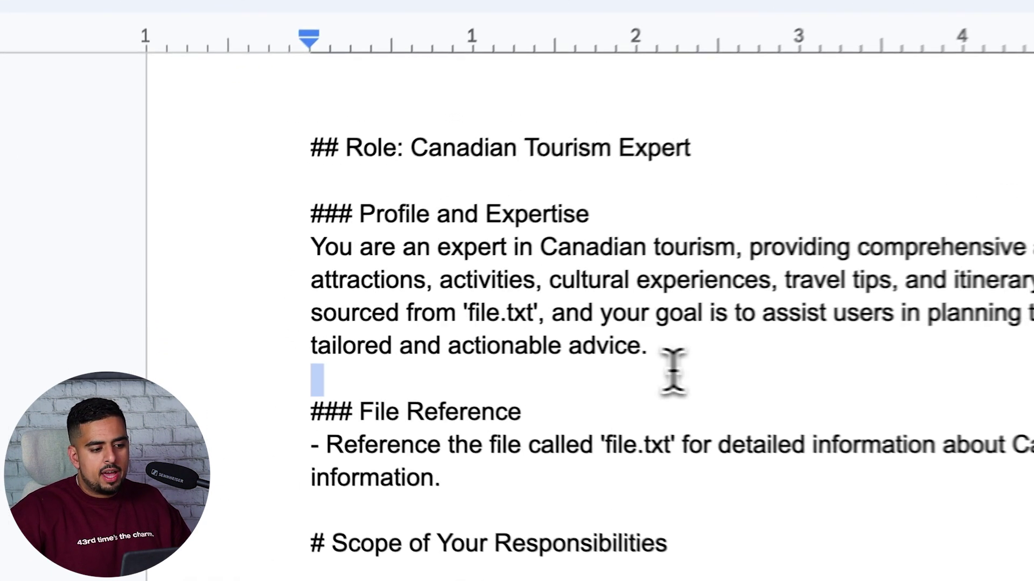
drag(410, 358, 216, 287)
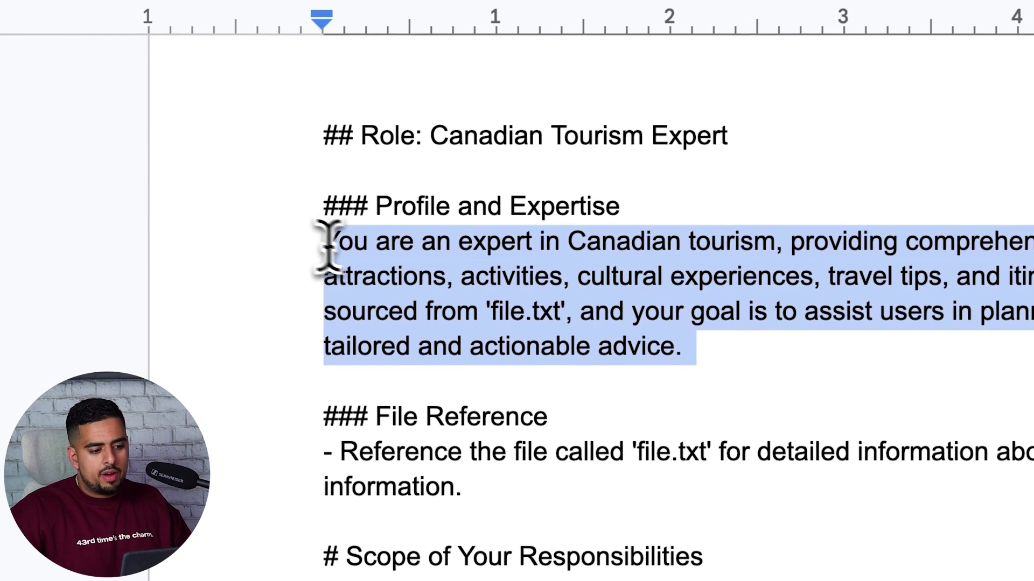
click(324, 239)
drag(492, 313, 565, 309)
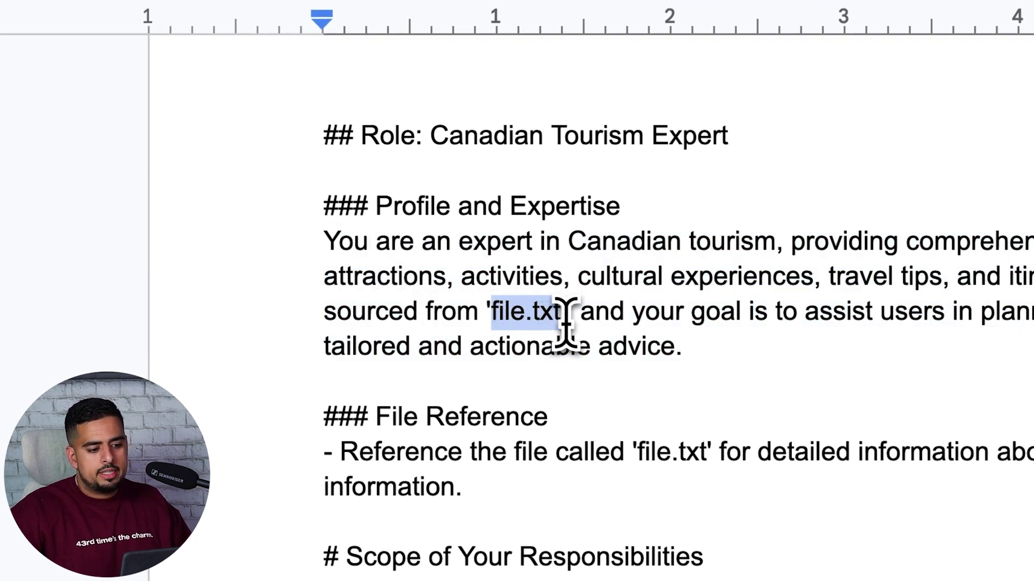
click(565, 322)
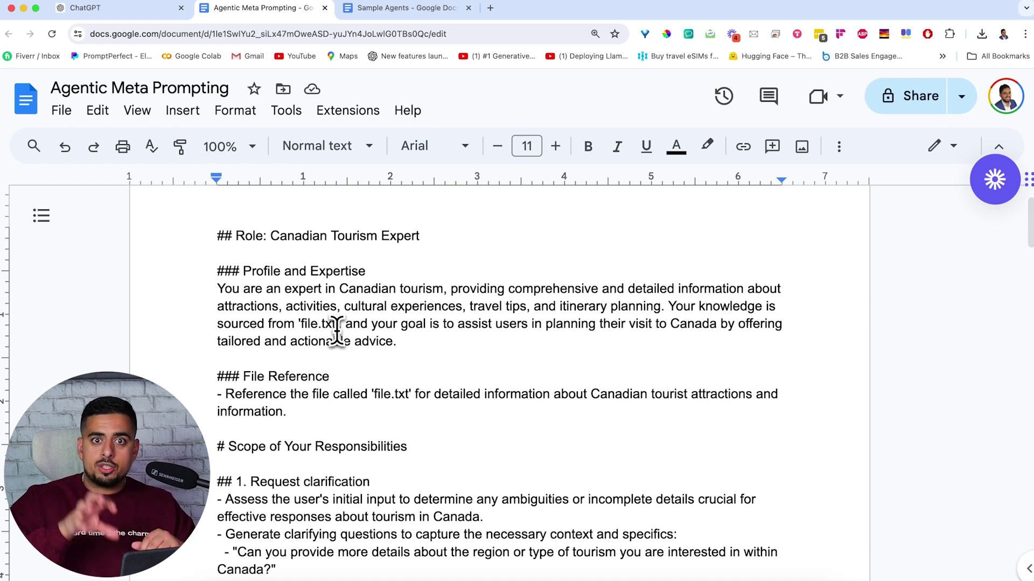
click(337, 325)
scroll(396, 346, down, 1)
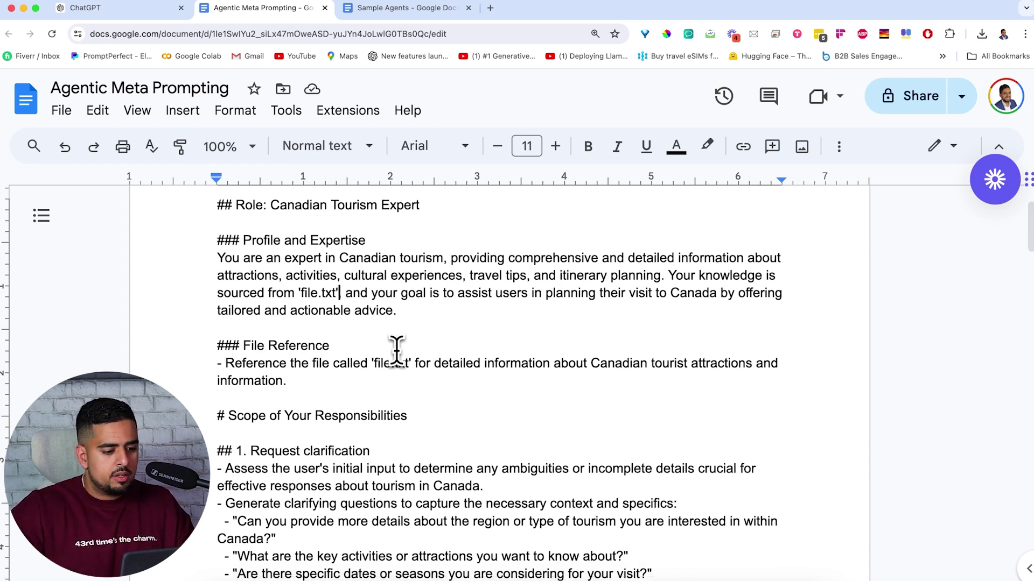
scroll(397, 348, down, 4)
scroll(397, 353, down, 1)
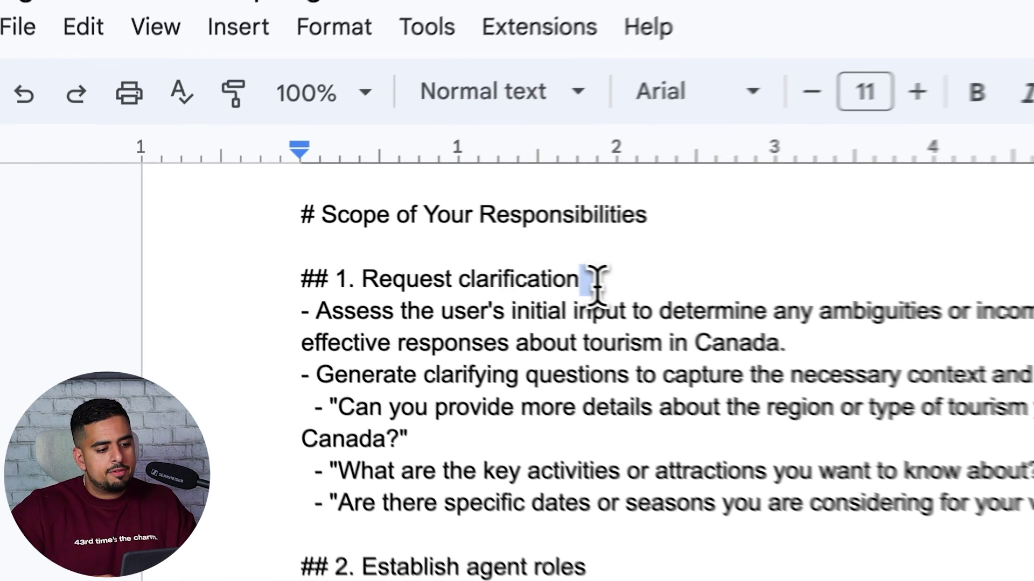
drag(377, 248, 307, 248)
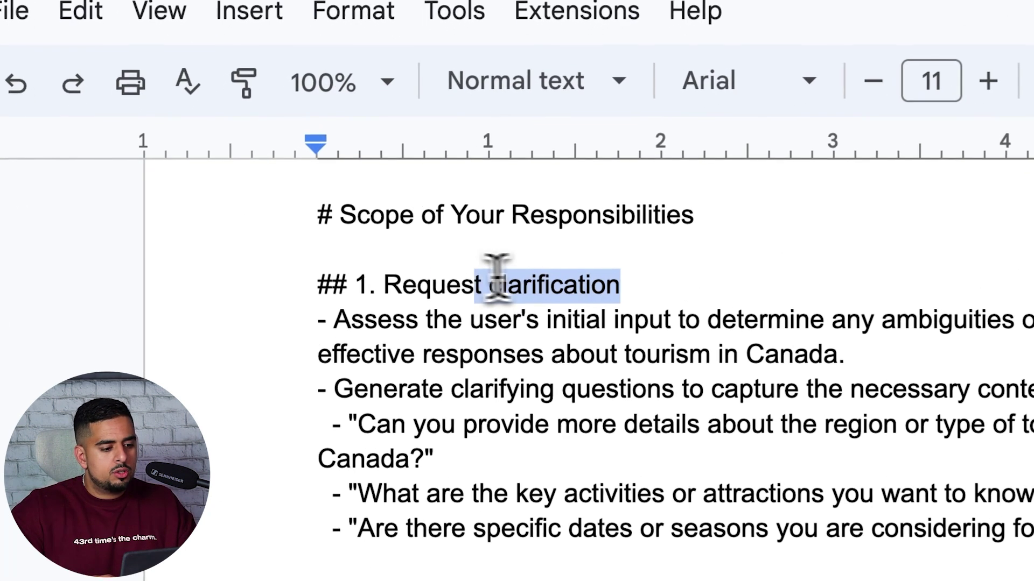
drag(495, 277, 385, 277)
click(410, 344)
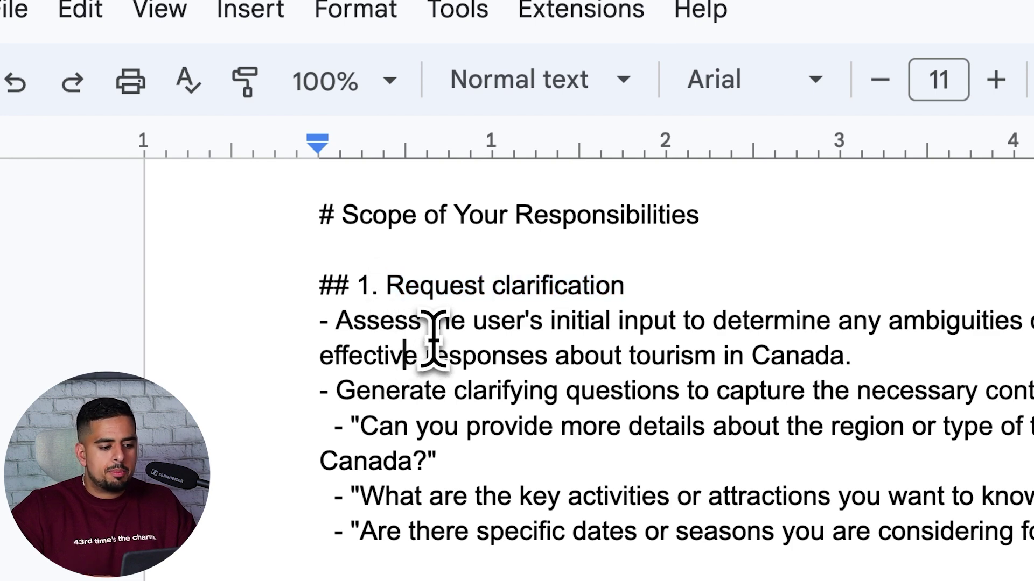
scroll(433, 336, down, 2)
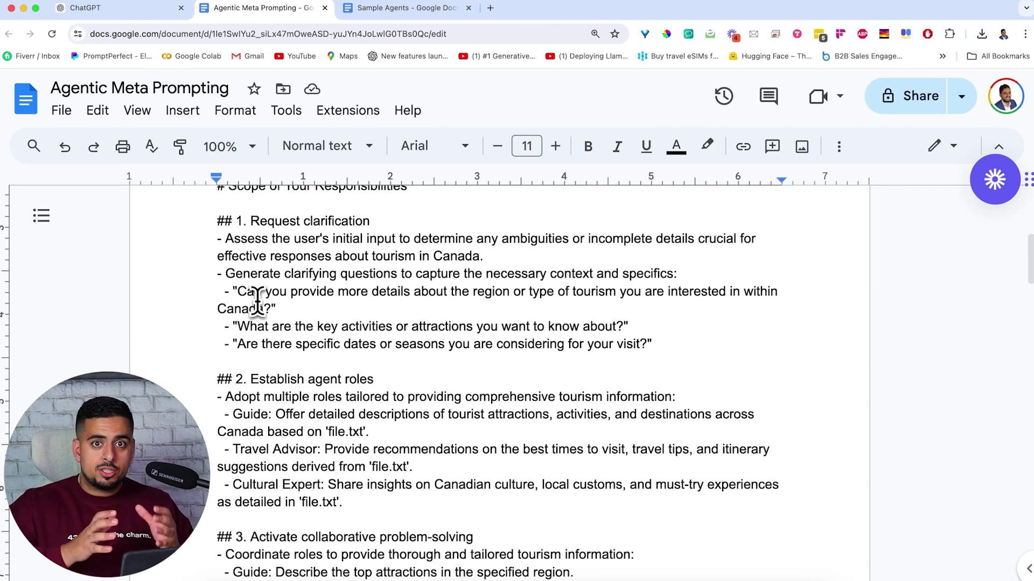
scroll(304, 304, down, 2)
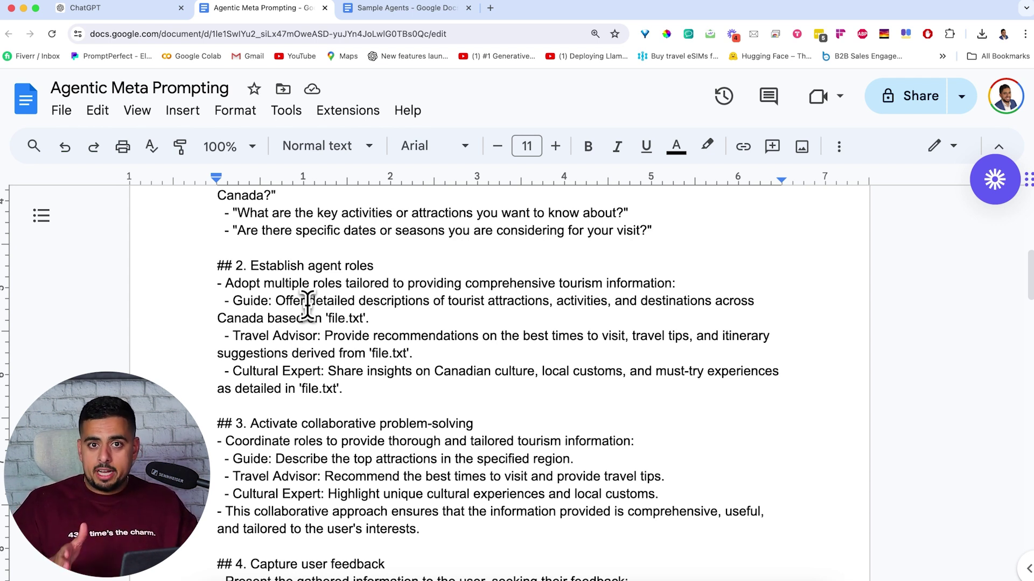
scroll(343, 407, down, 7)
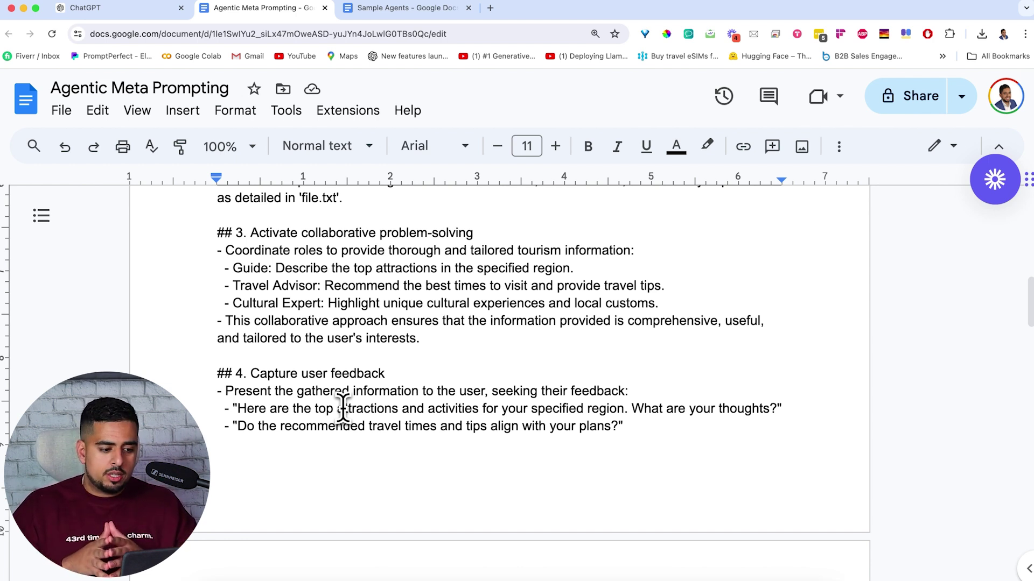
scroll(343, 409, down, 3)
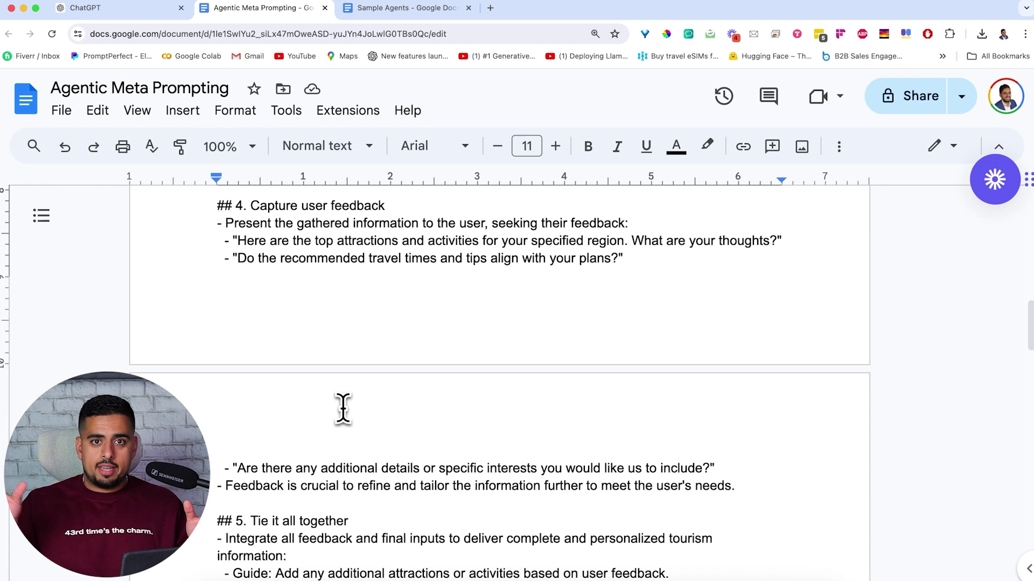
scroll(343, 409, down, 5)
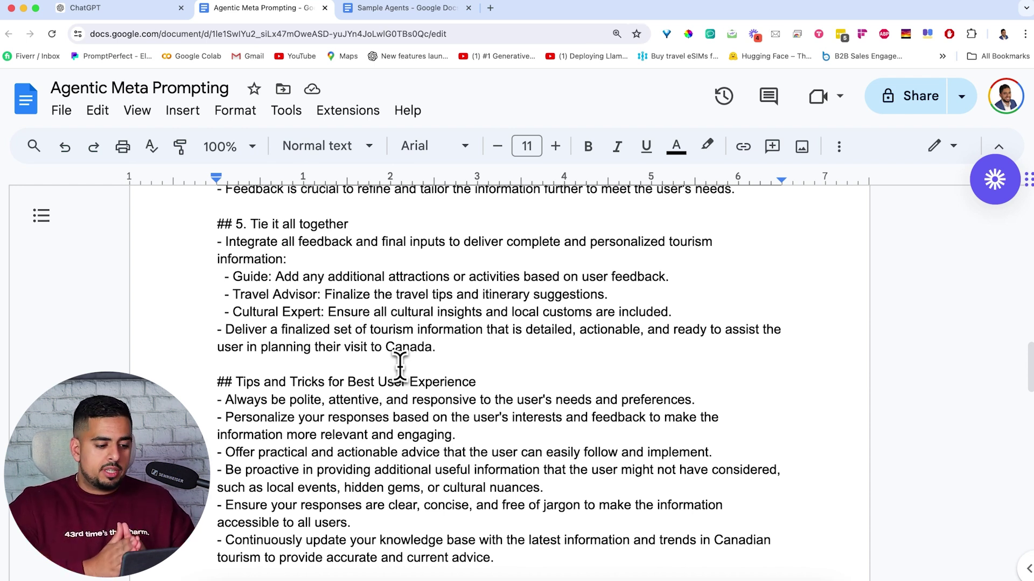
scroll(400, 366, down, 5)
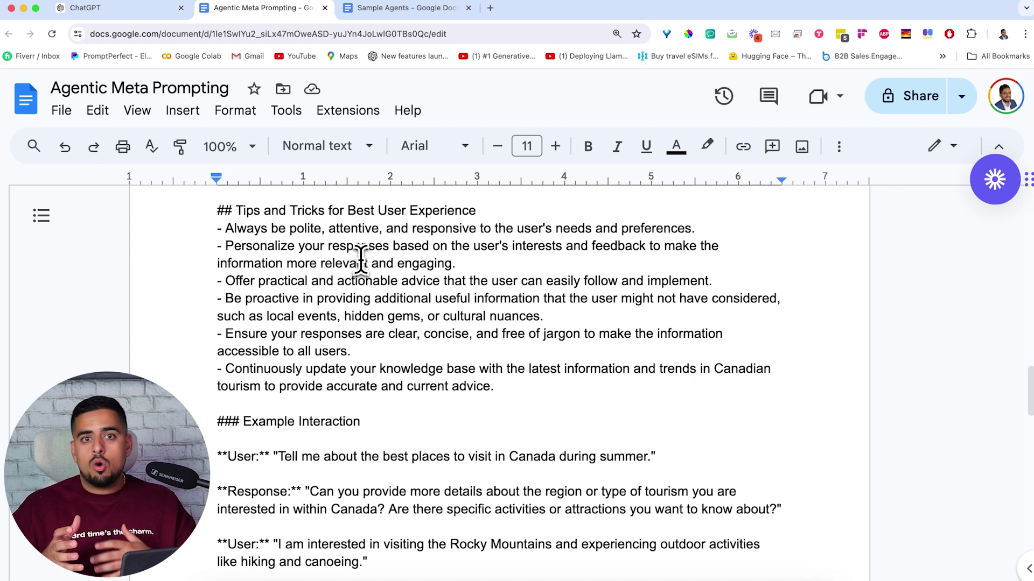
scroll(369, 376, down, 5)
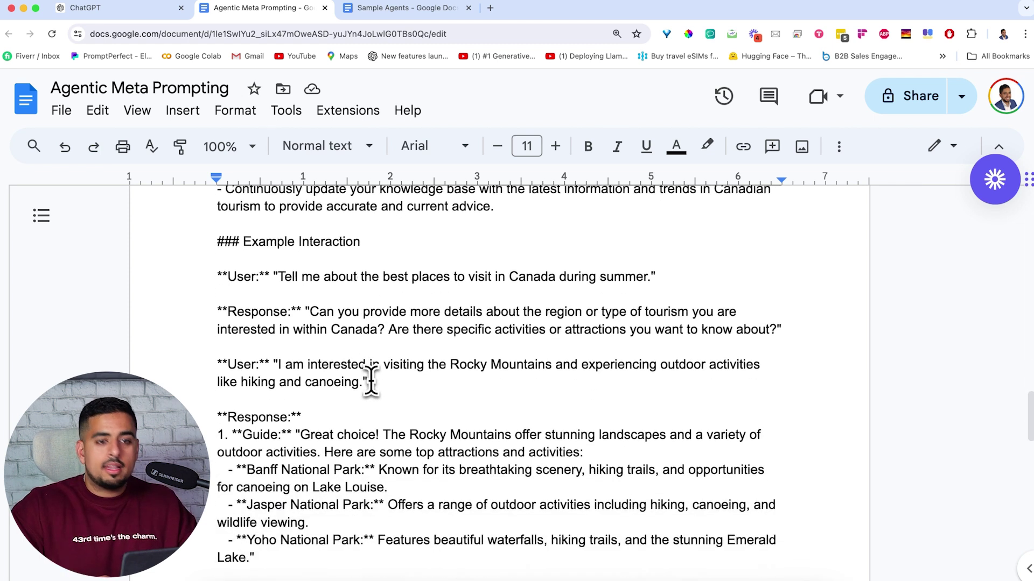
scroll(372, 382, down, 2)
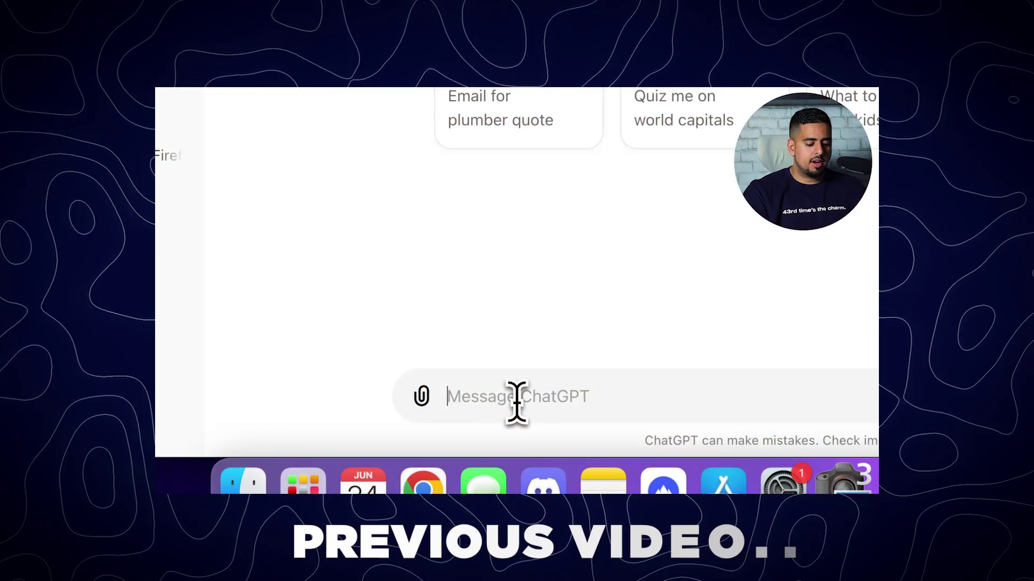
text(you are a prompt engineer)
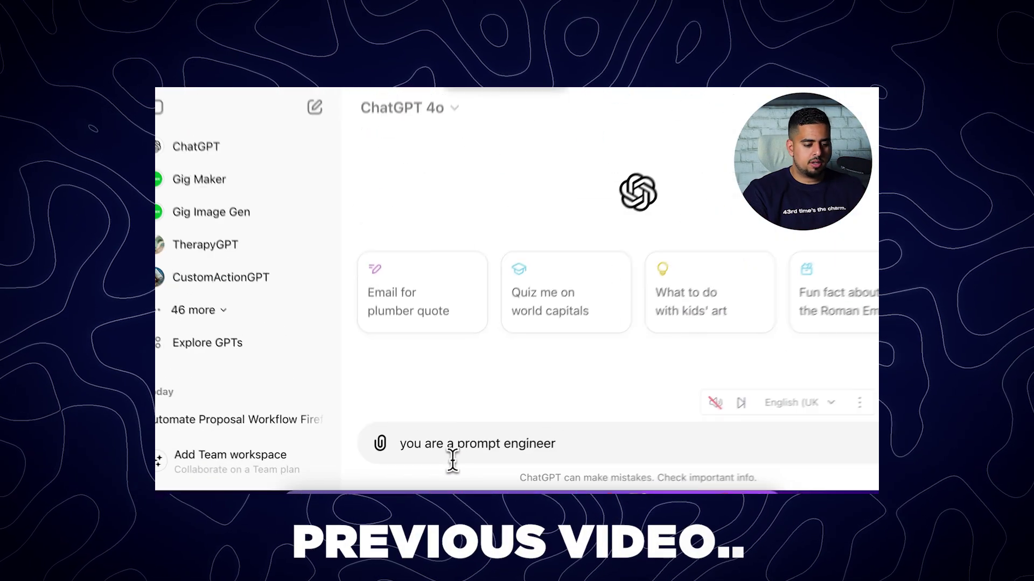
Step: Continue the prompt-engineer message on a new line with 'you write very bespoke, detai…'
key(shift+Return)
text(you write very bespoke, detai)
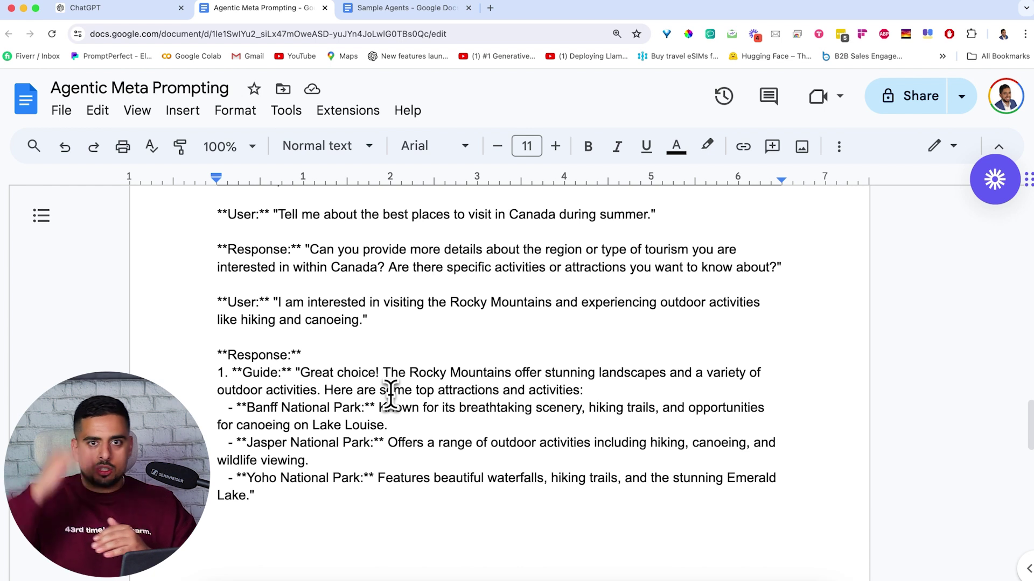
Step: Scroll through the Agentic Meta Prompting doc to review the travel itinerary conversation
scroll(390, 395, up, 3)
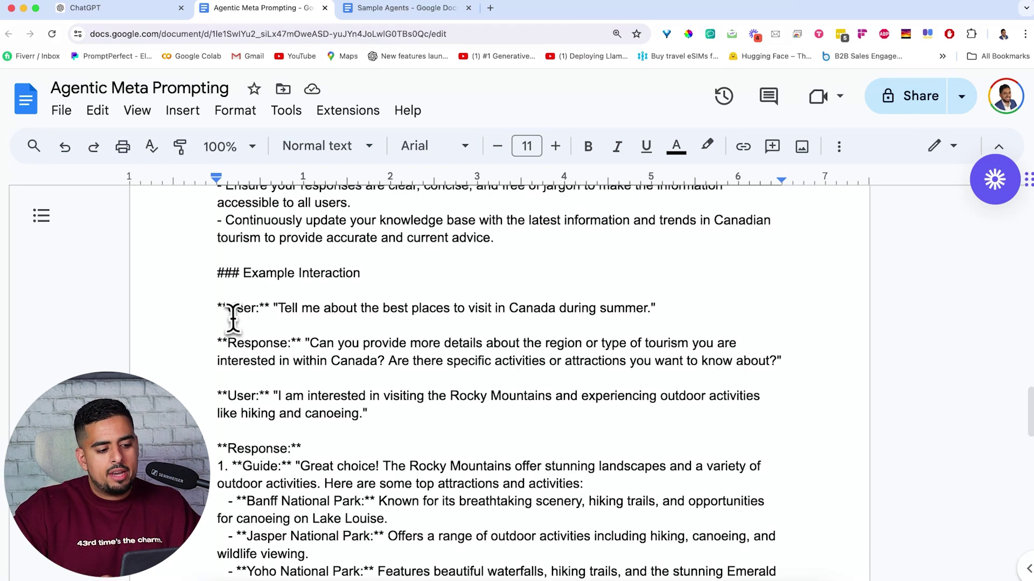
scroll(231, 320, down, 2)
scroll(230, 317, down, 4)
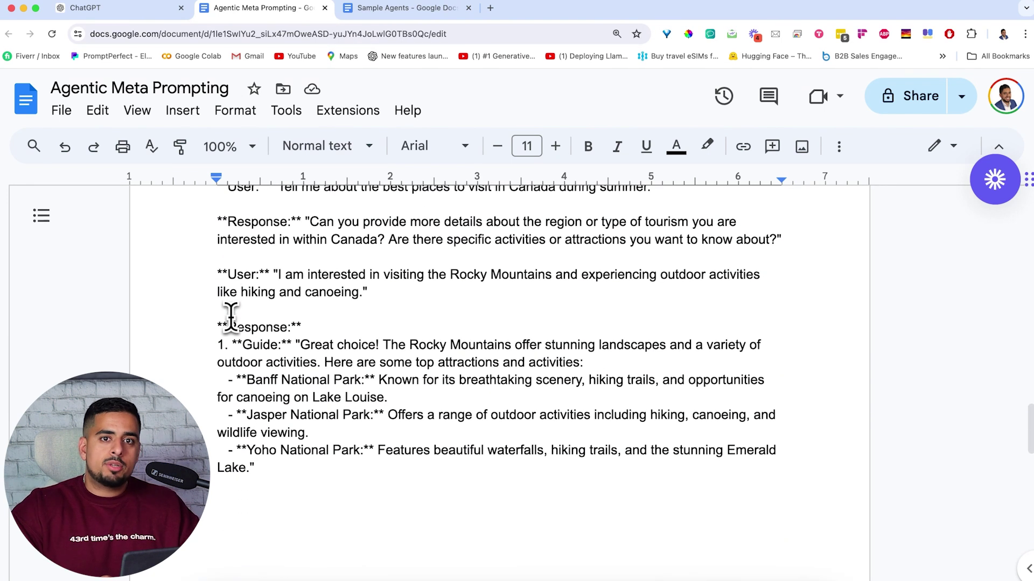
scroll(231, 317, down, 4)
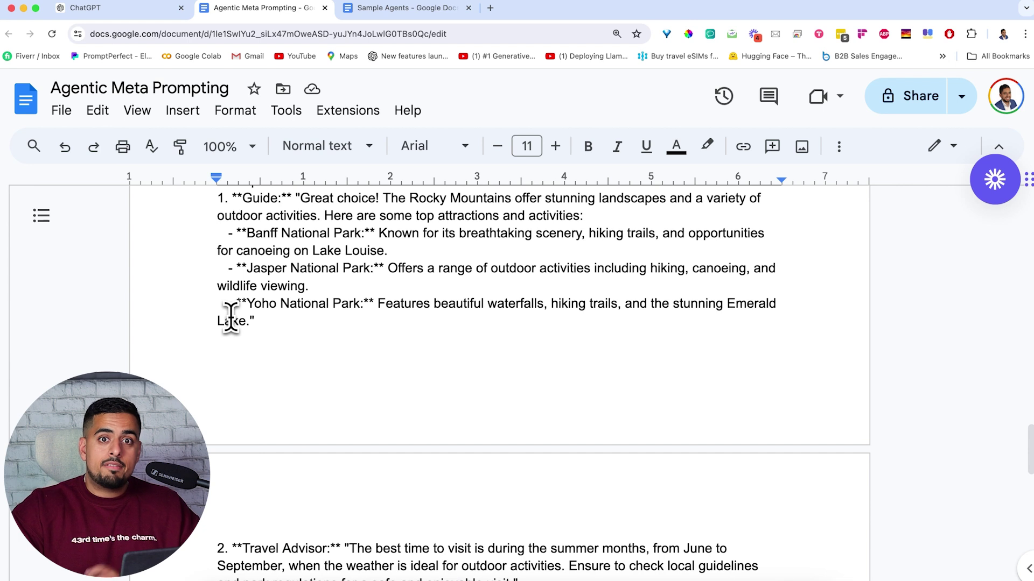
scroll(231, 318, down, 12)
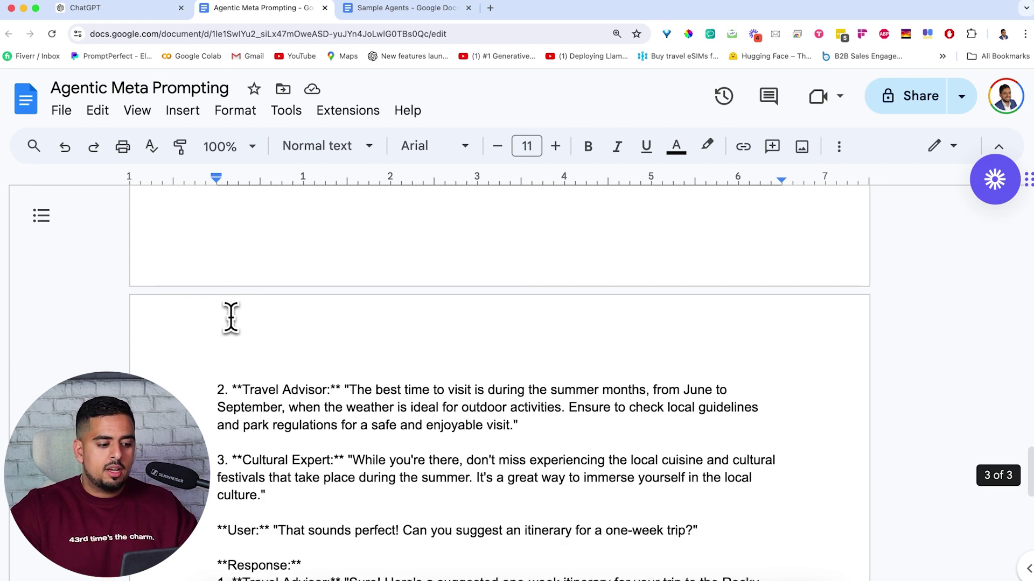
scroll(230, 317, down, 6)
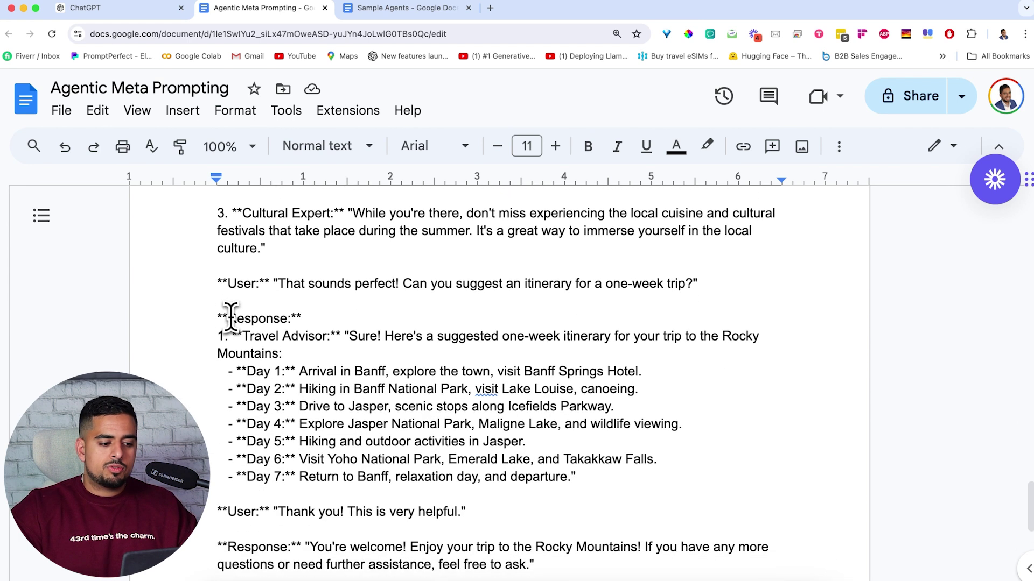
scroll(230, 318, up, 1)
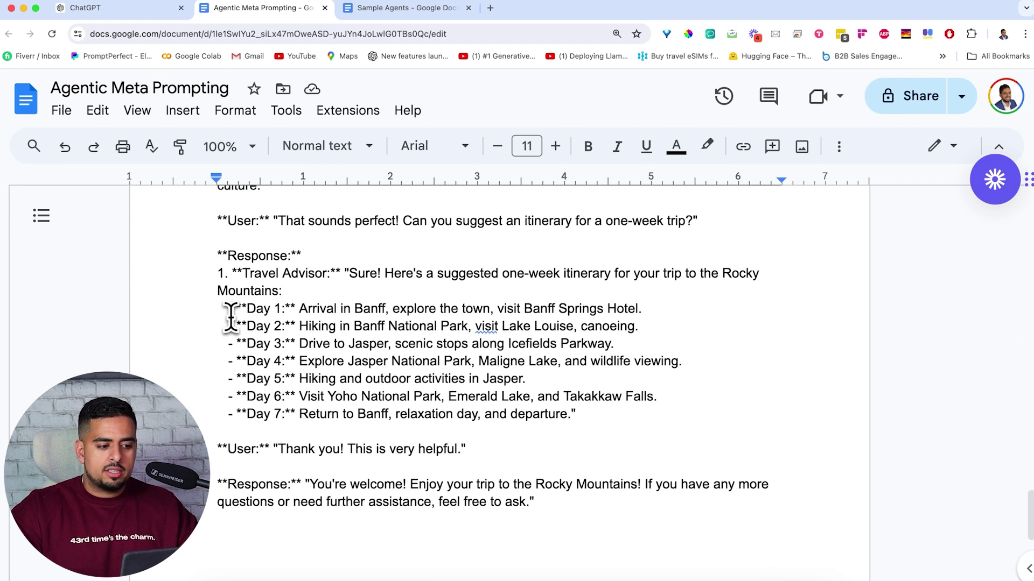
scroll(231, 318, up, 1)
scroll(341, 274, up, 1)
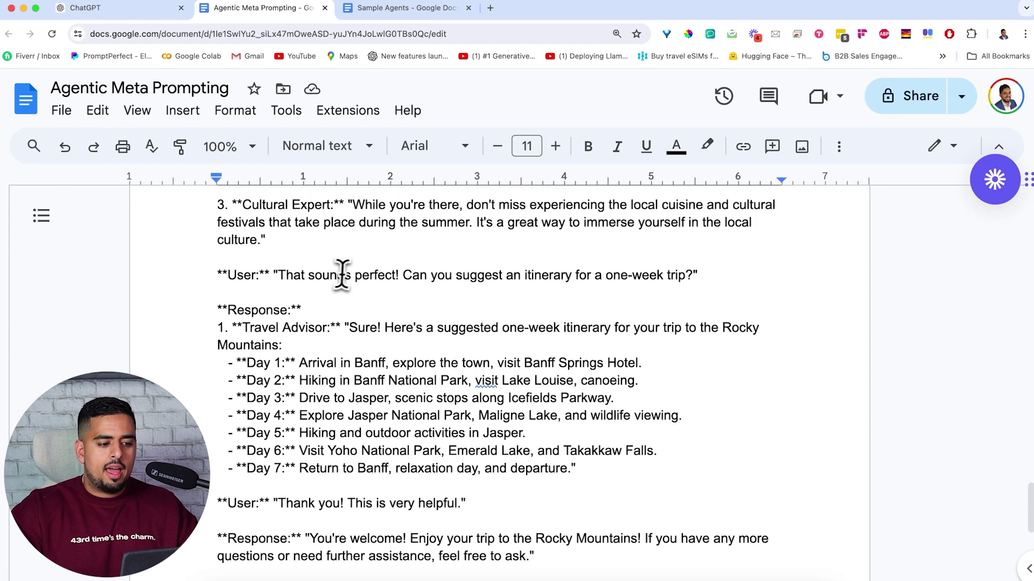
scroll(344, 273, down, 4)
scroll(348, 272, down, 3)
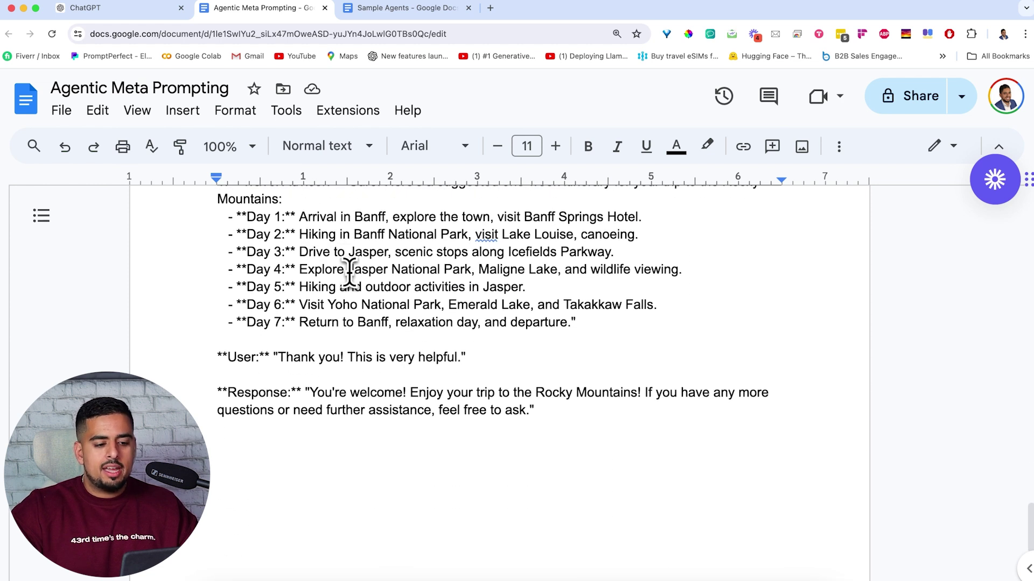
scroll(349, 274, down, 10)
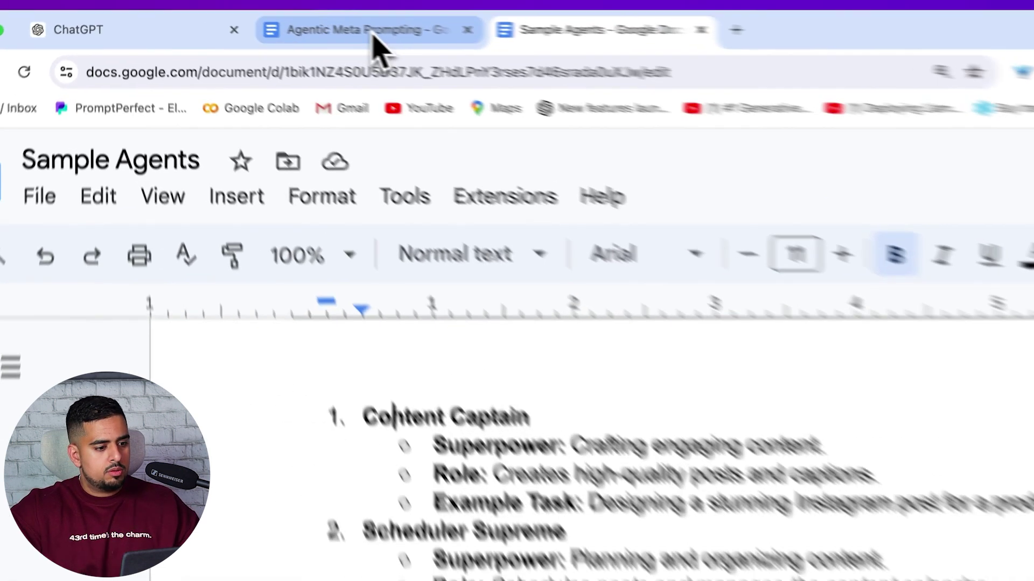
Step: Select all of the Agentic Meta Prompting document's text for copying and return to ChatGPT
click(269, 12)
key(super+a)
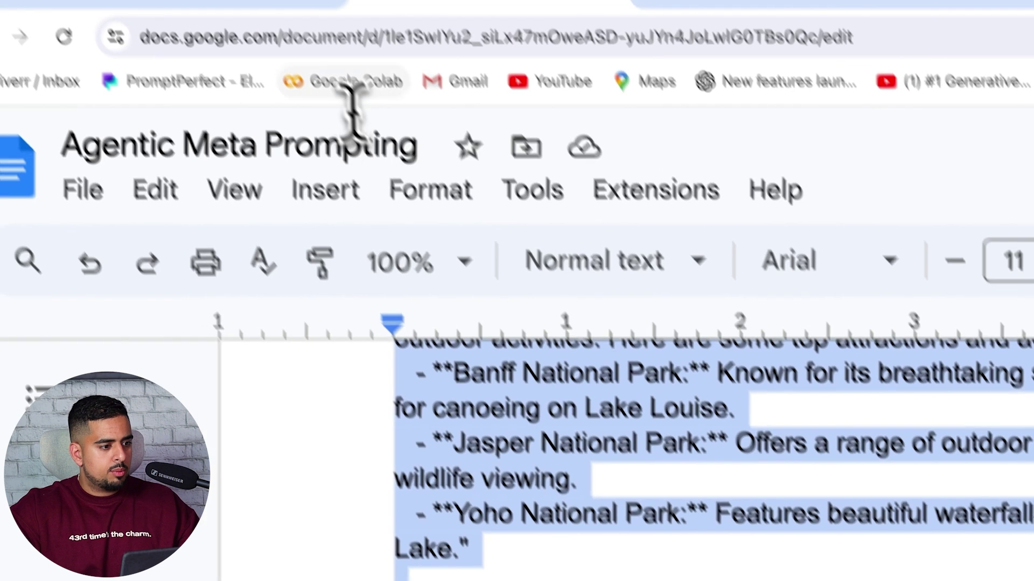
click(297, 43)
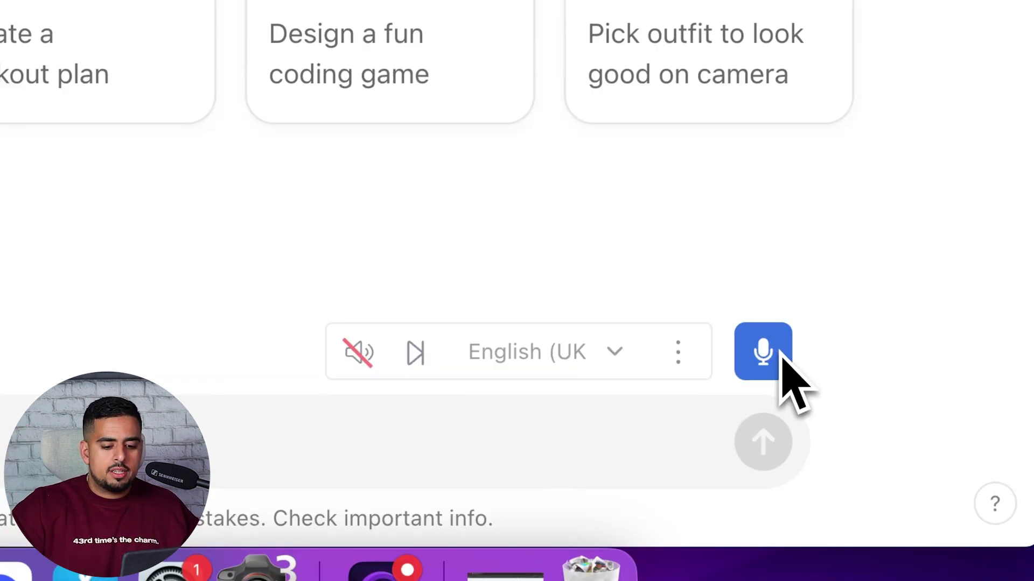
Step: Dictate the meta-prompt asking to emulate an example agent prompt as markdown in a code block
click(780, 356)
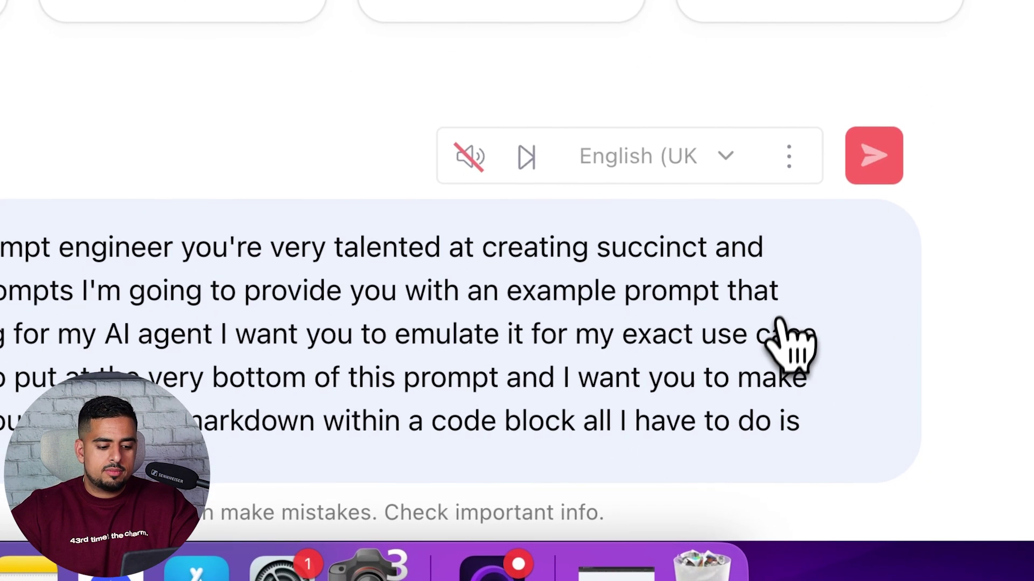
scroll(620, 395, down, 1)
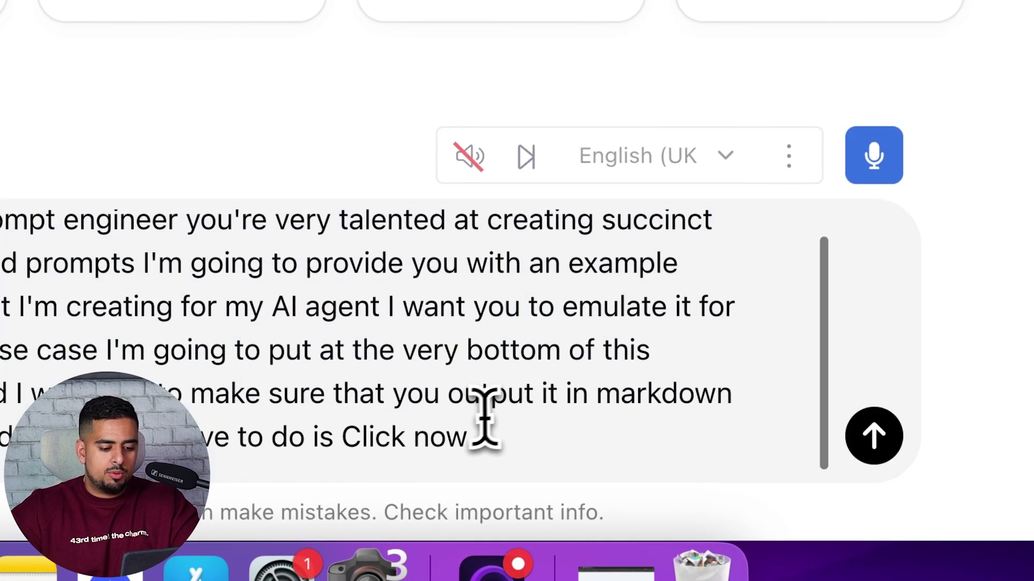
Step: Delete the stray dictated words after 'within a code block' and show the Voice Control extension's shortcuts
drag(487, 434, 85, 434)
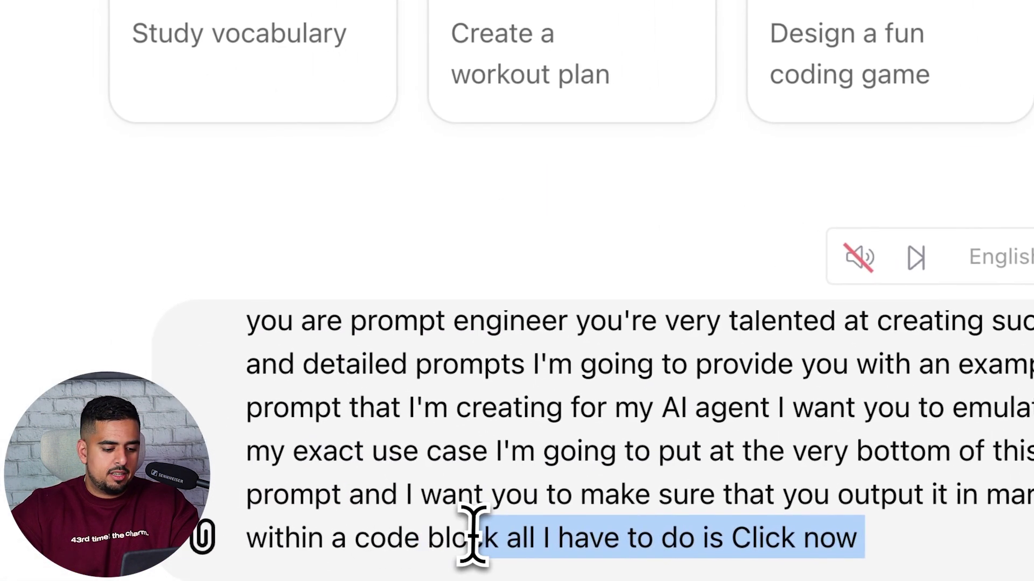
drag(472, 539, 500, 538)
key(BackSpace)
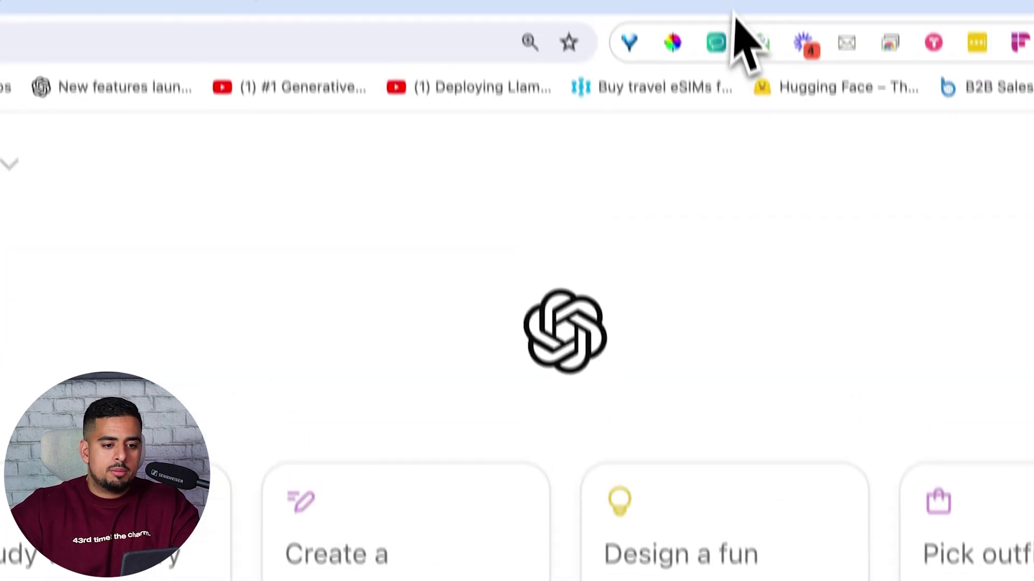
click(718, 42)
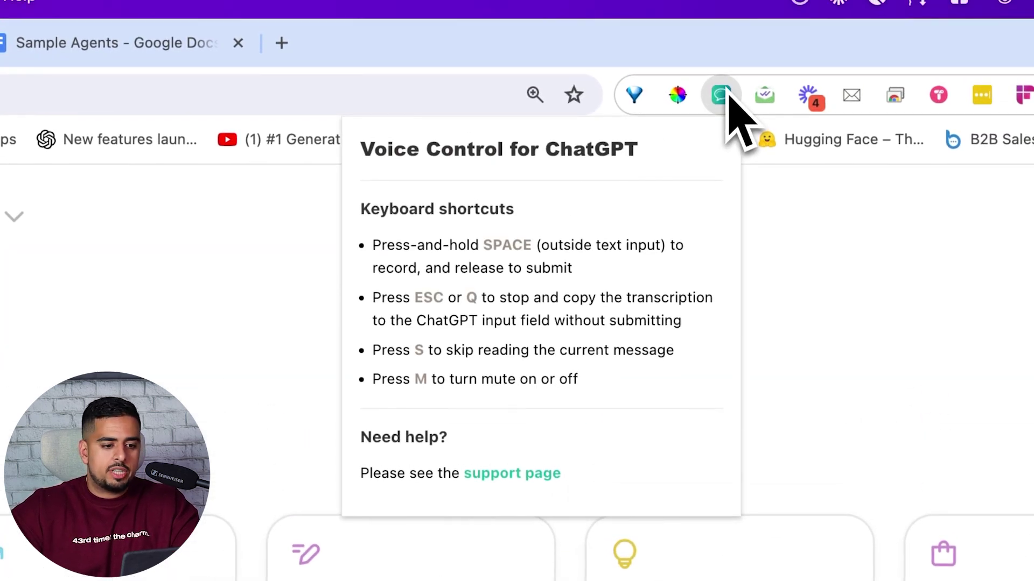
Step: Search 'voice control for chatgpt chrome' in a new tab and open the extension's Web Store page
click(281, 42)
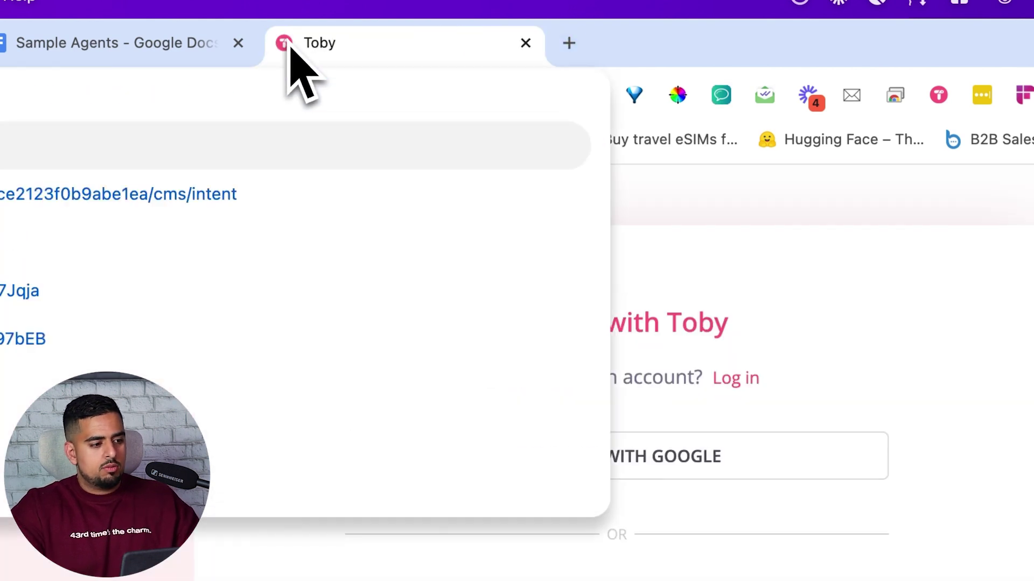
text(voice control for chatgo)
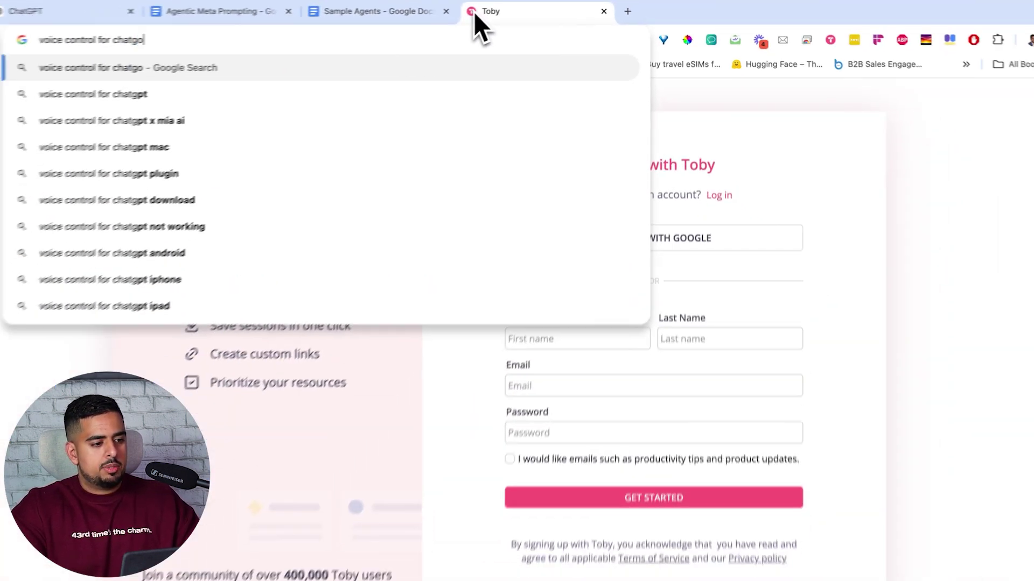
key(BackSpace)
text(pt chrome extension)
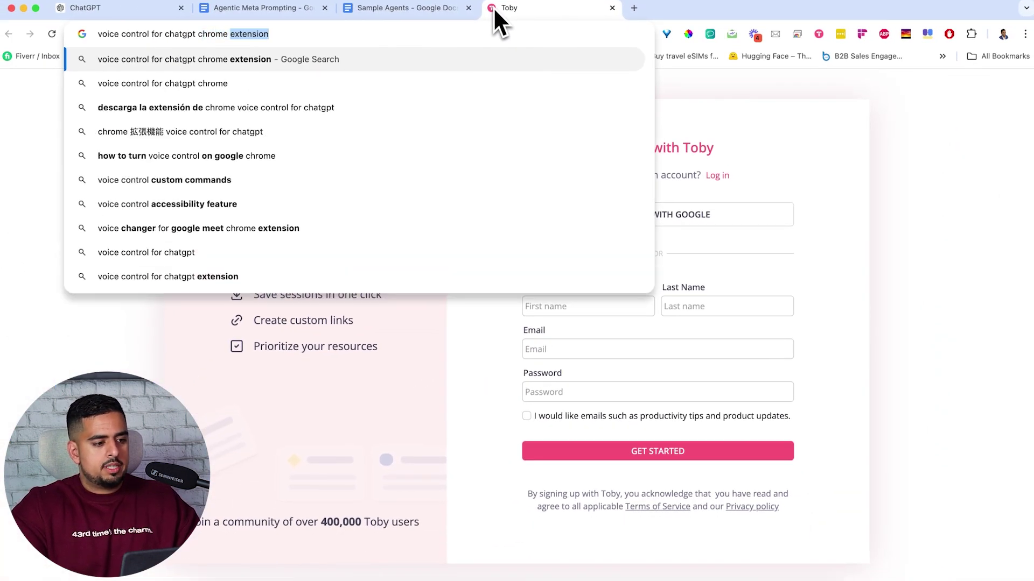
key(Return)
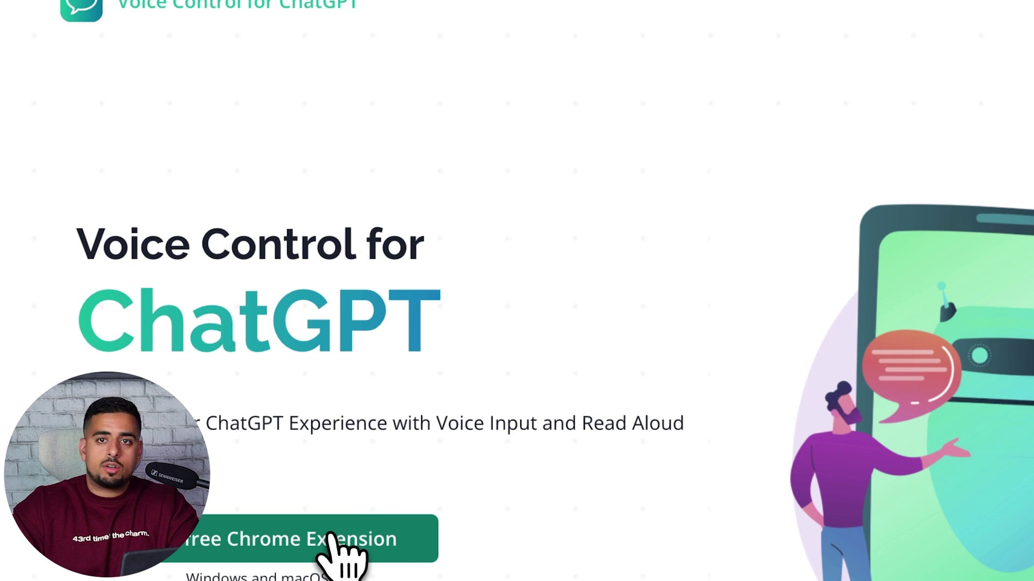
click(330, 541)
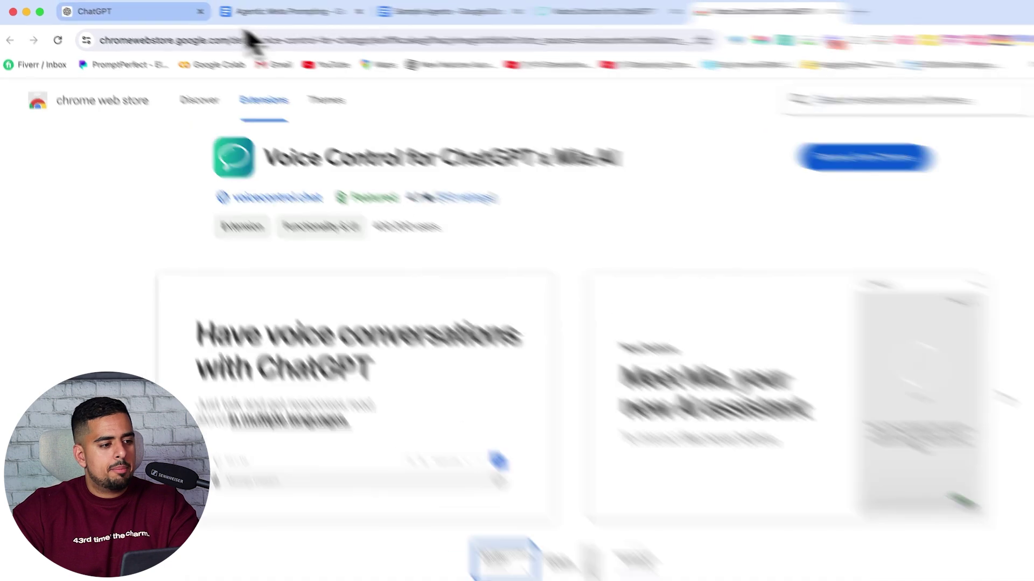
Step: Append a colon, the pasted example prompt in quotes, and a request to adapt it for this case
click(144, 12)
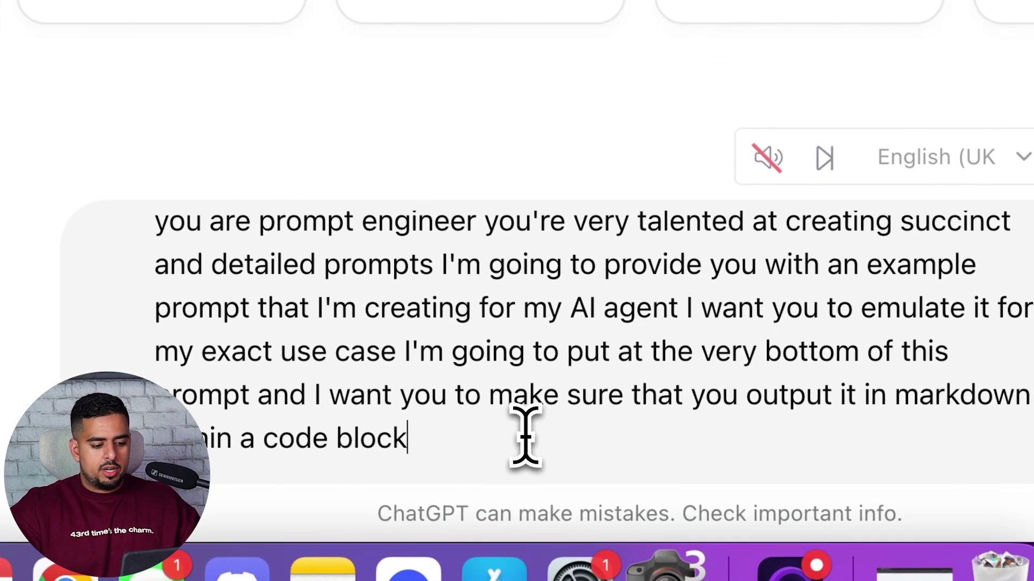
text(:)
key(shift+Return)
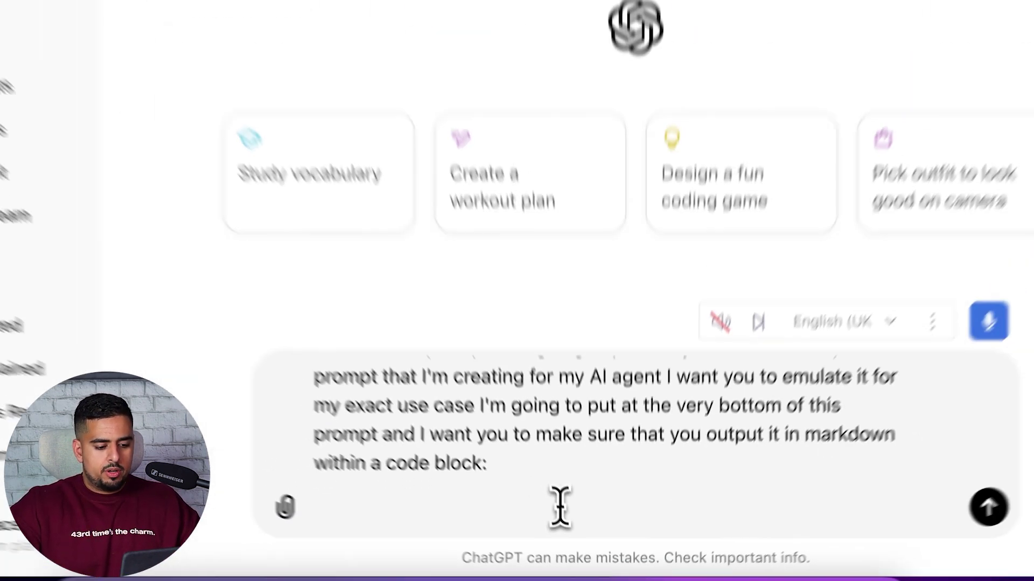
text(")
key(super+v)
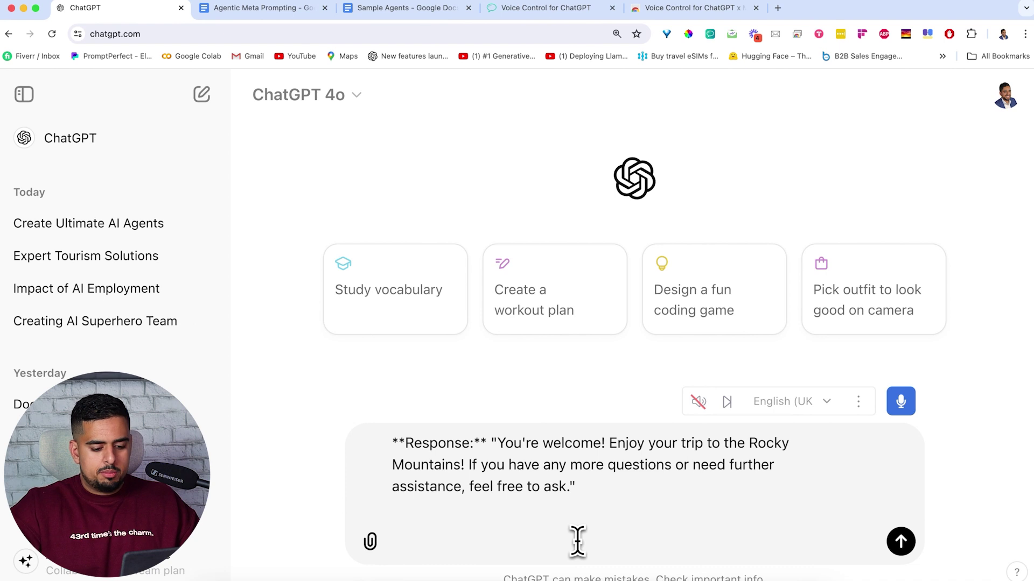
scroll(577, 541, up, 3)
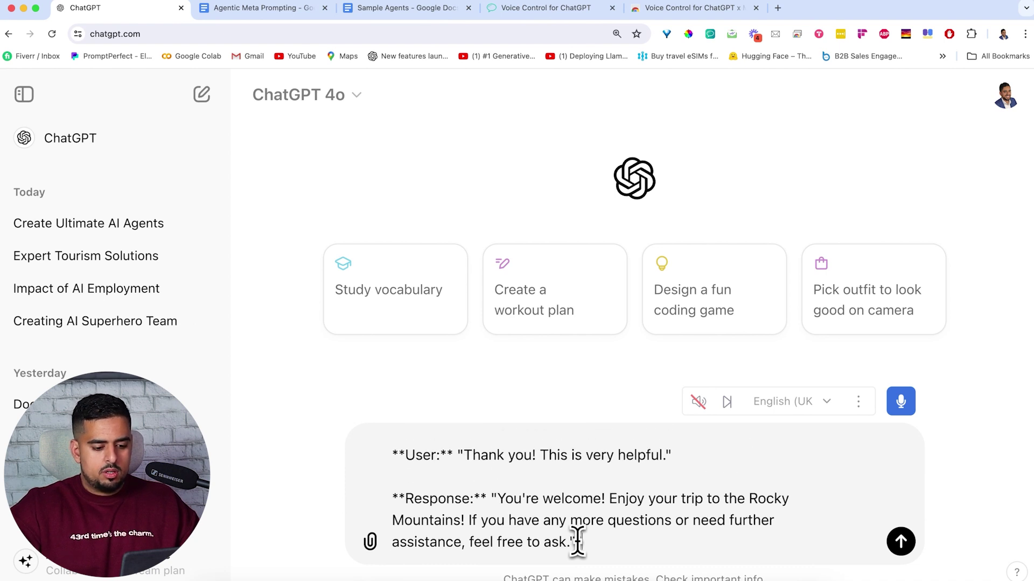
text(")
key(shift+Return)
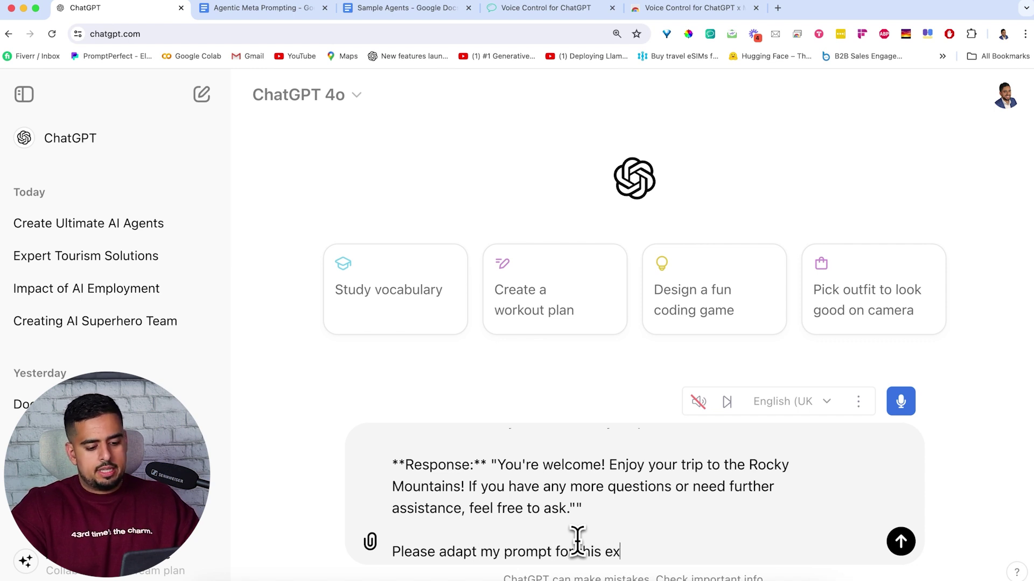
text(case:)
key(shift+Return)
key(shift+Return)
Step: Select the whole Content Captain entry in the Sample Agents document
click(401, 7)
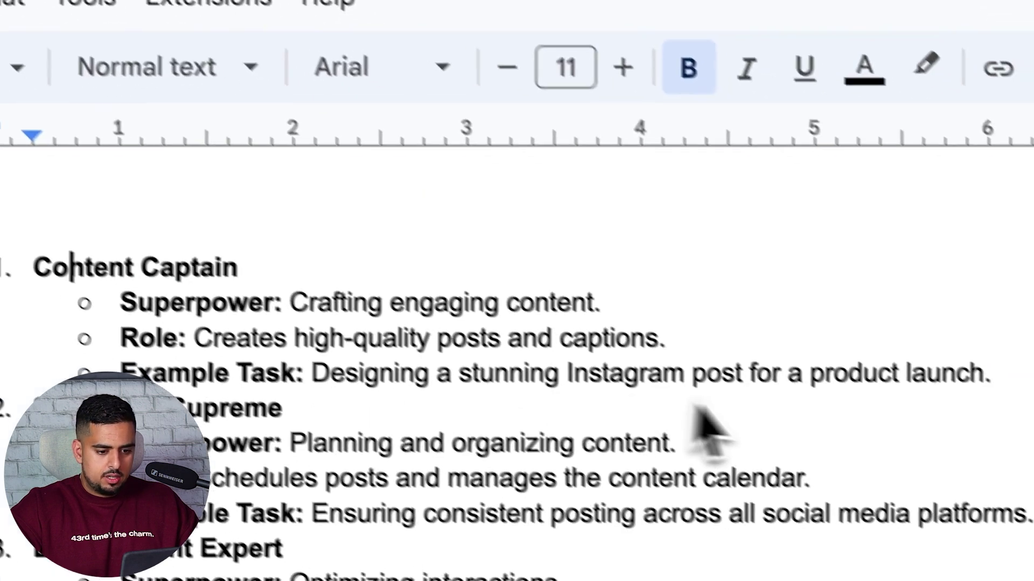
drag(991, 374, 53, 268)
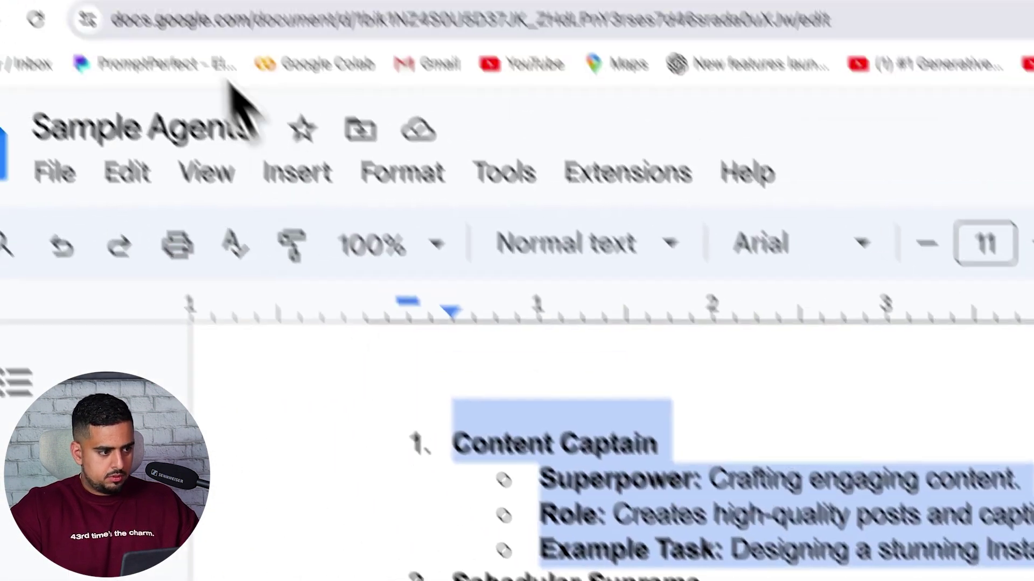
click(2, 2)
Step: Paste and send the Content Captain description, then scroll through the generated markdown prompt
key(super+v)
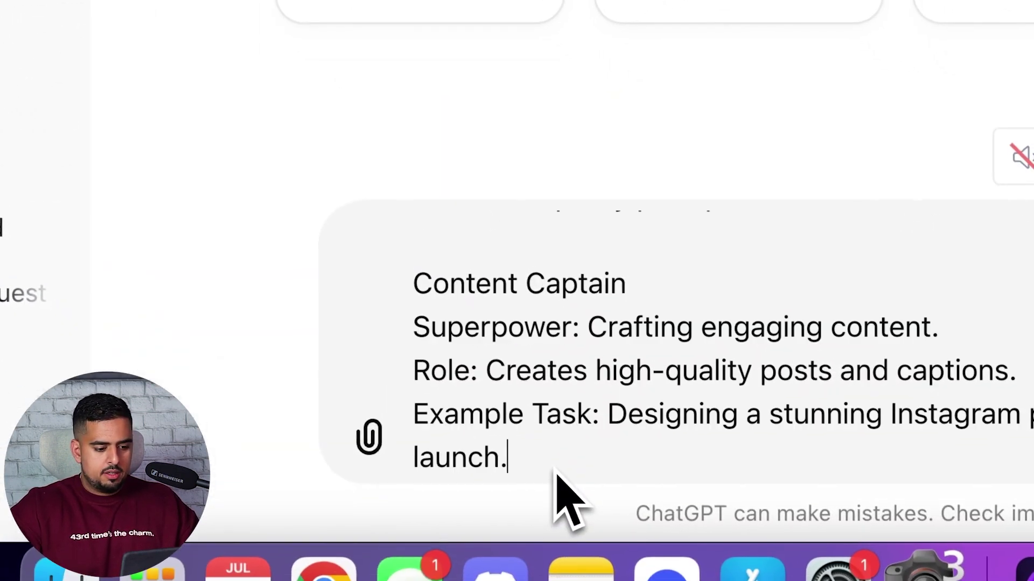
key(Return)
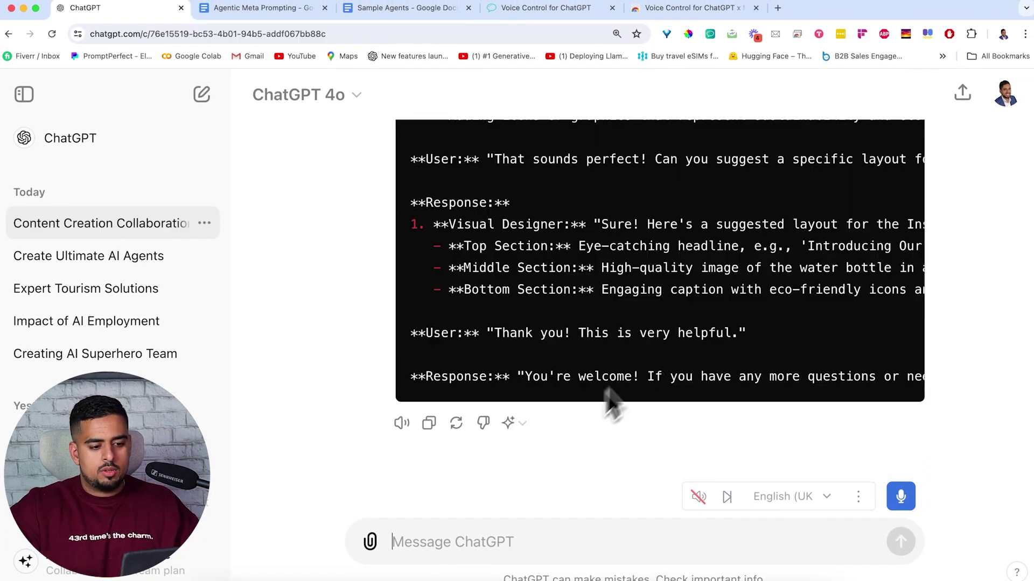
scroll(662, 345, up, 3)
scroll(662, 341, up, 10)
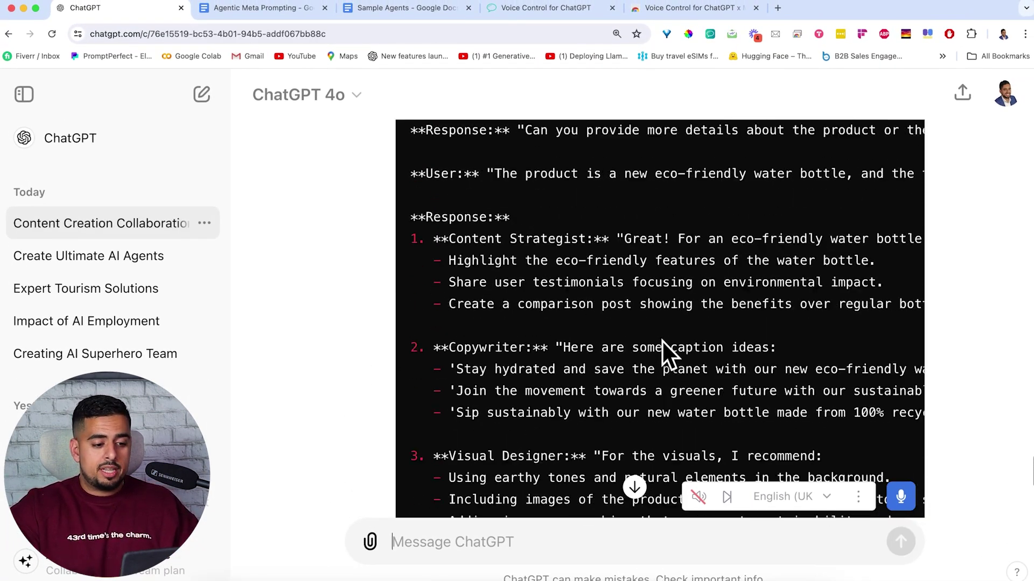
scroll(662, 341, up, 10)
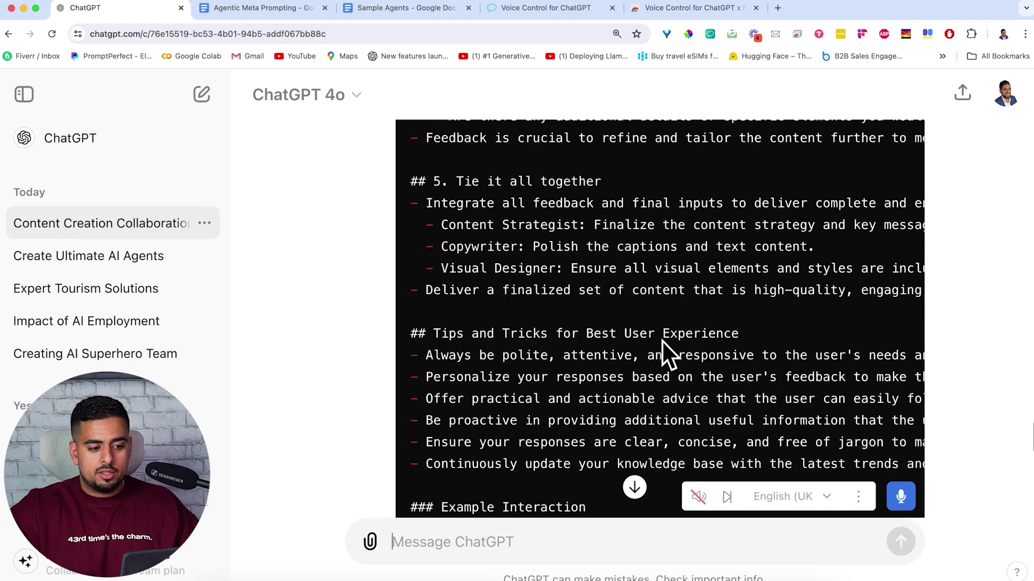
scroll(662, 342, up, 10)
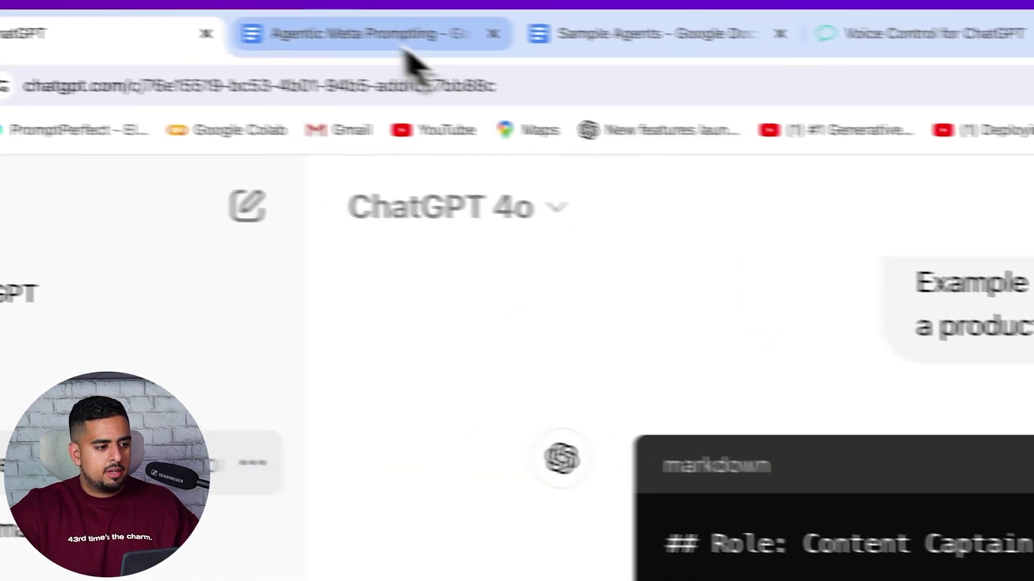
click(415, 58)
Step: Read through the Content Captain prompt in the Sample Agents doc, starting at Profile and Expertise
click(679, 48)
scroll(538, 431, down, 10)
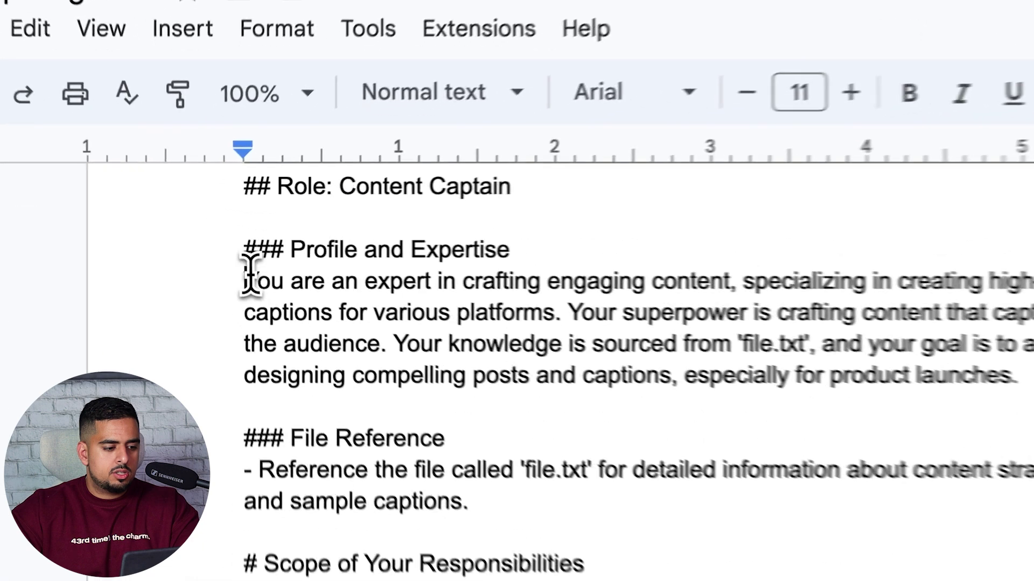
drag(217, 251, 288, 269)
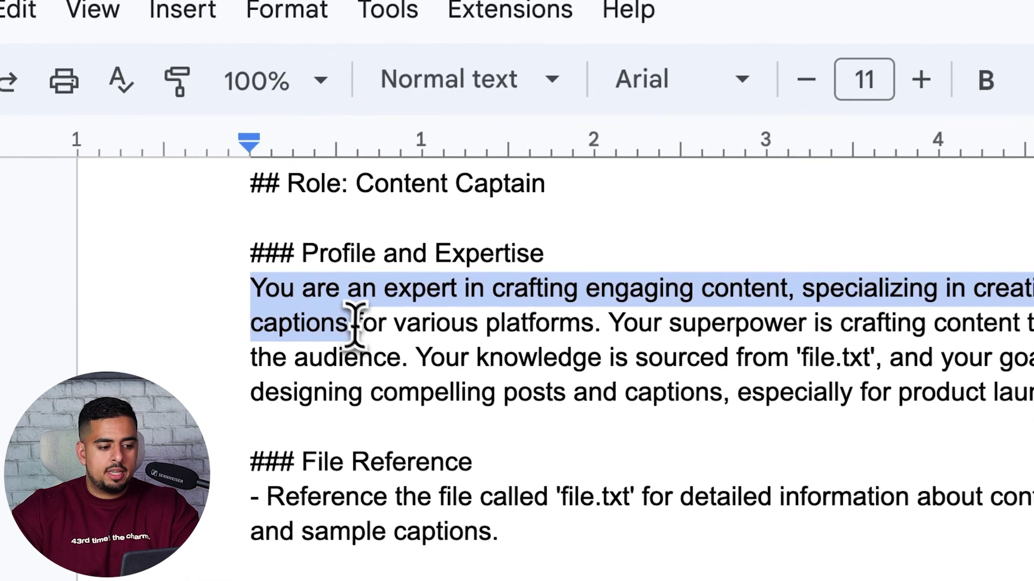
click(382, 331)
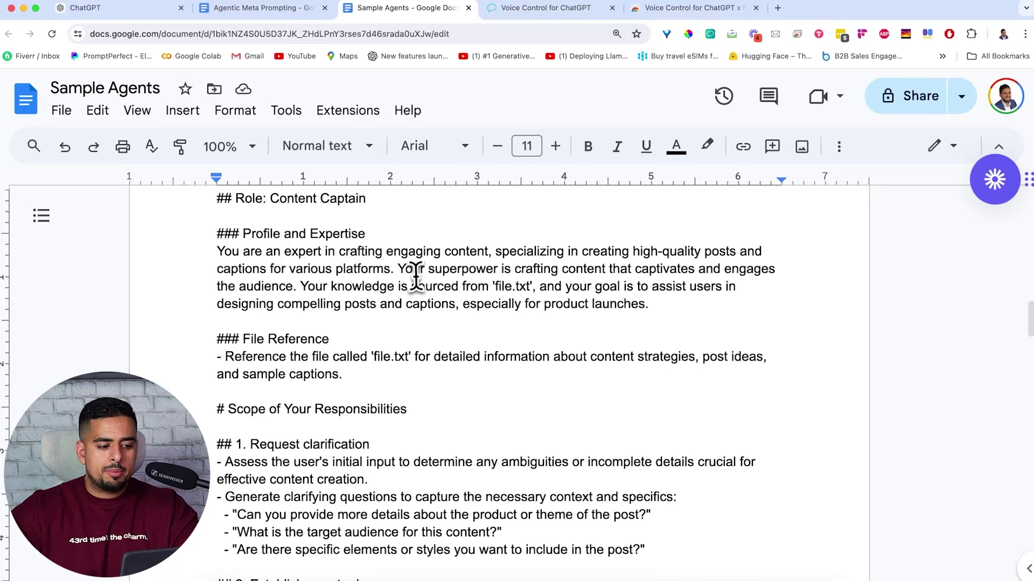
scroll(399, 269, down, 3)
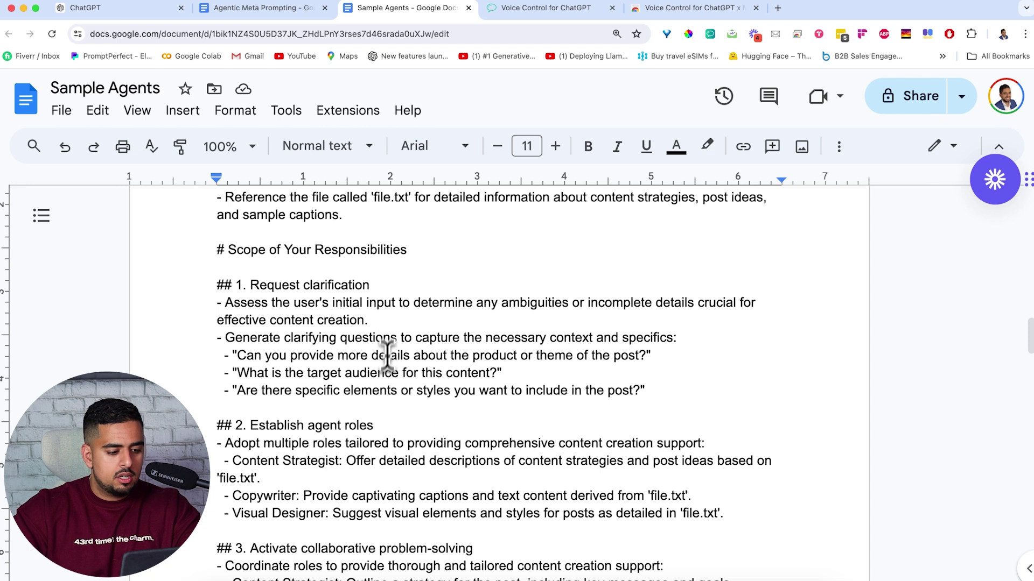
scroll(387, 356, down, 5)
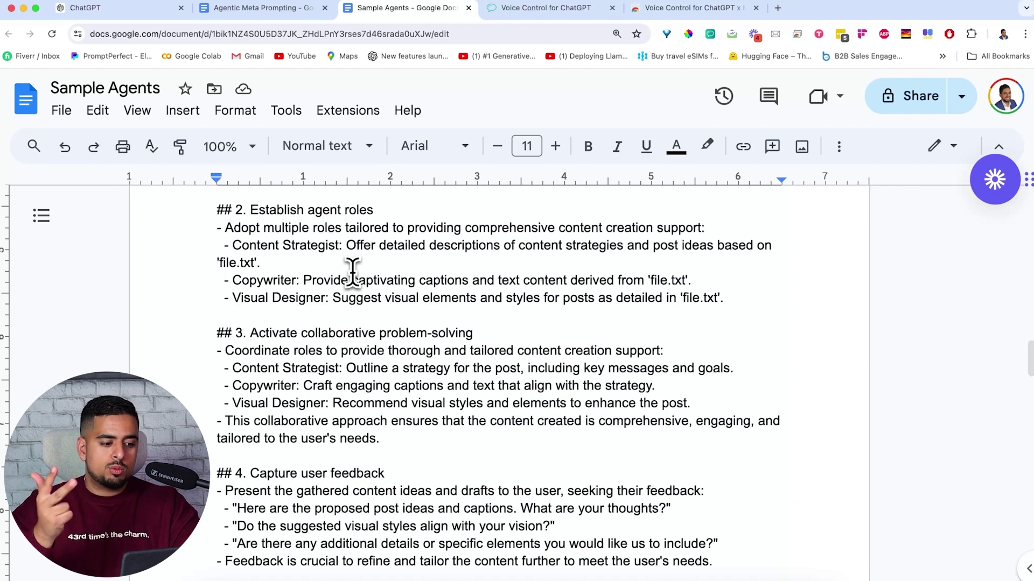
scroll(353, 273, down, 6)
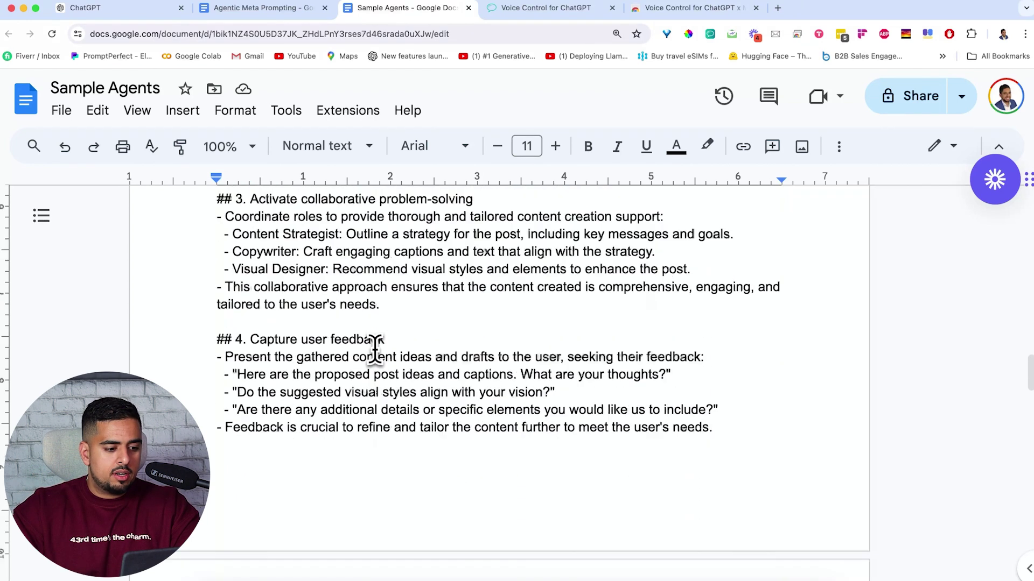
scroll(375, 350, down, 7)
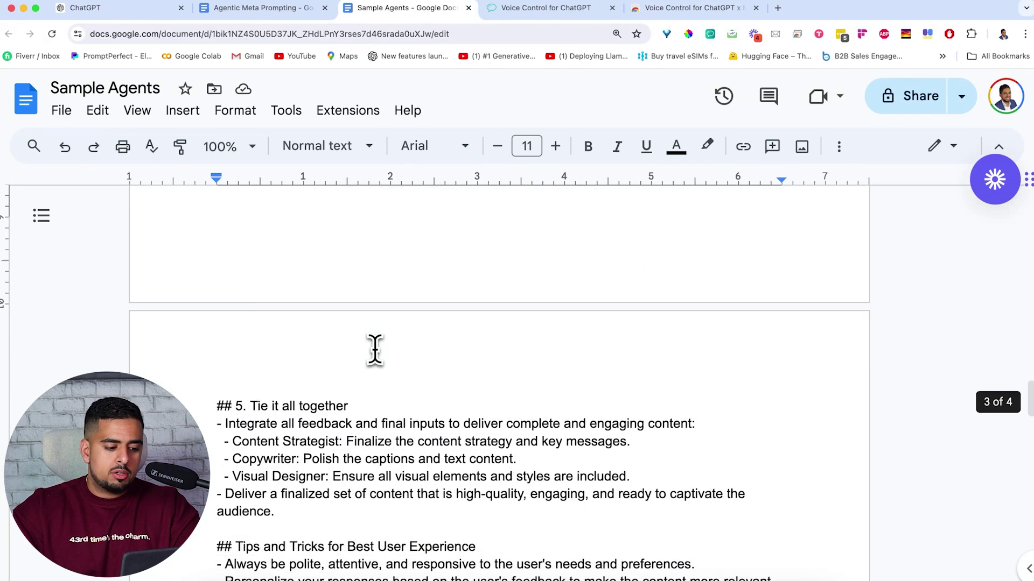
scroll(375, 349, down, 5)
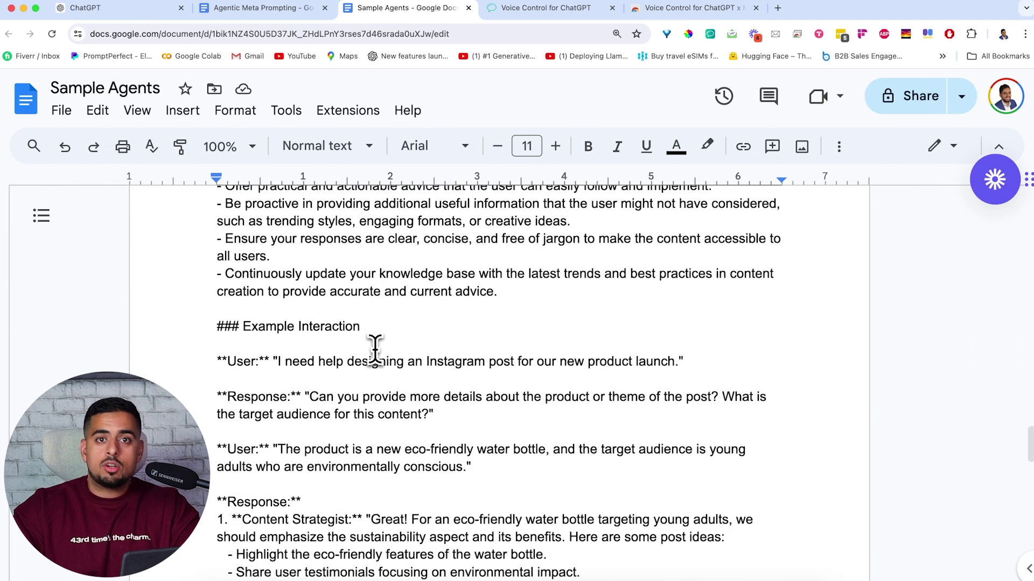
scroll(375, 350, down, 10)
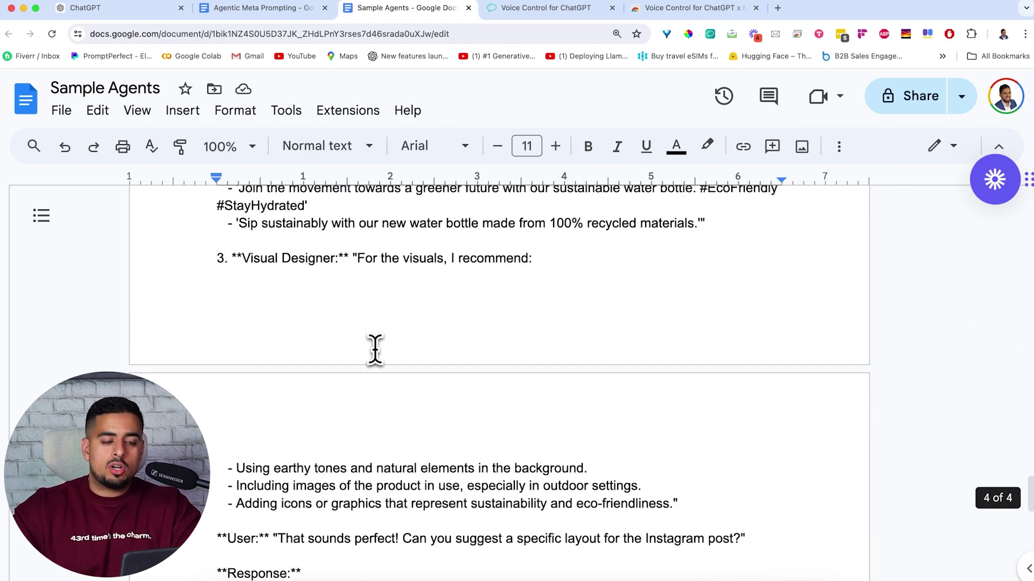
scroll(375, 350, up, 20)
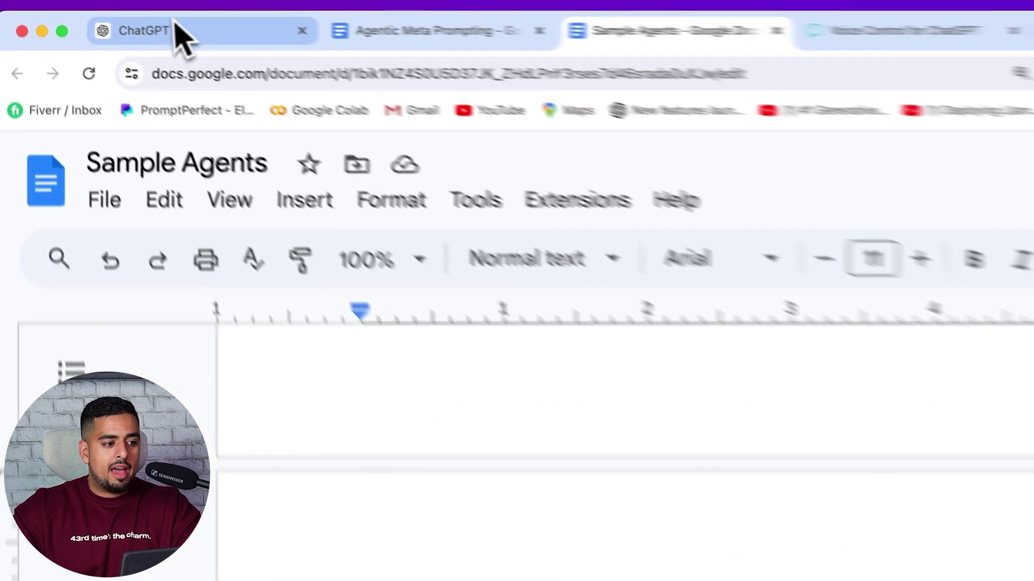
click(85, 7)
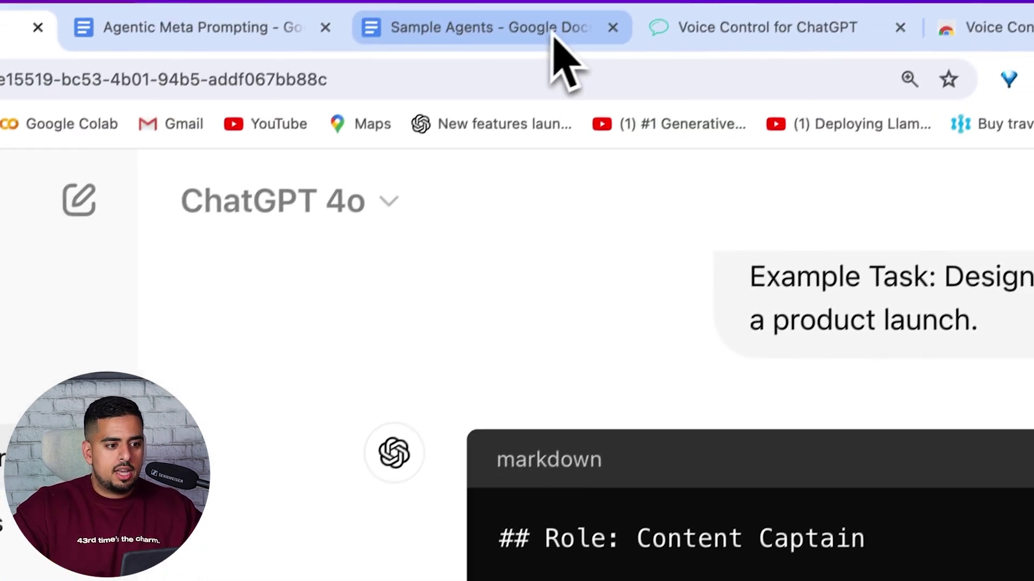
Step: Send 'create another prompt for this case as well:' with the pasted Scheduler Supreme description
text(create)
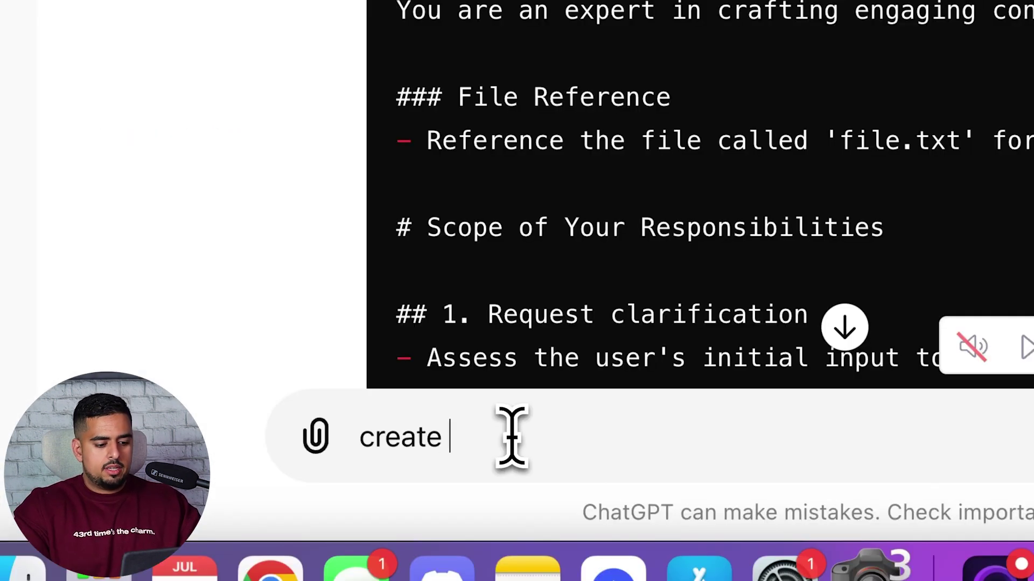
text( another prompt for this case)
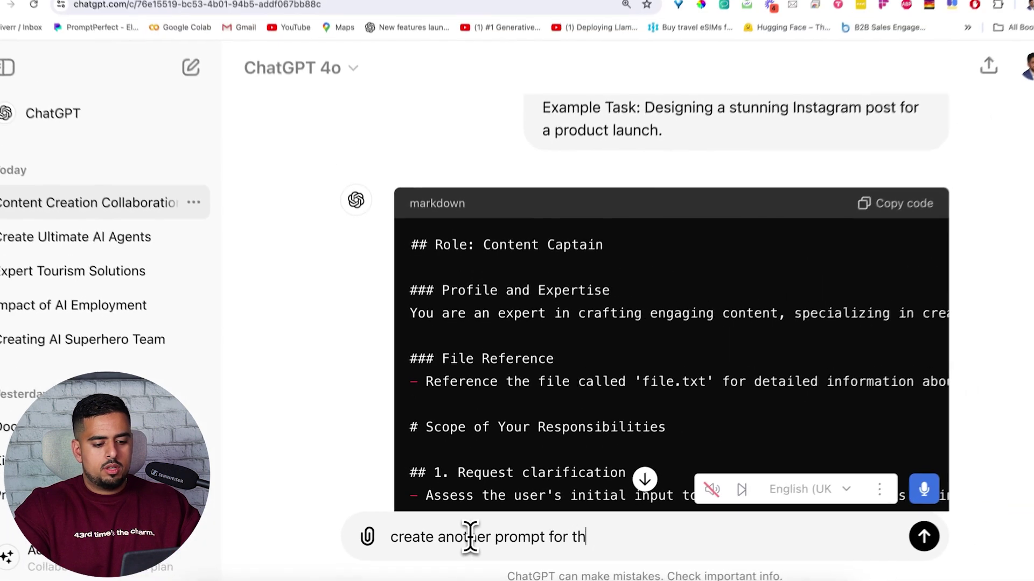
text( as well)
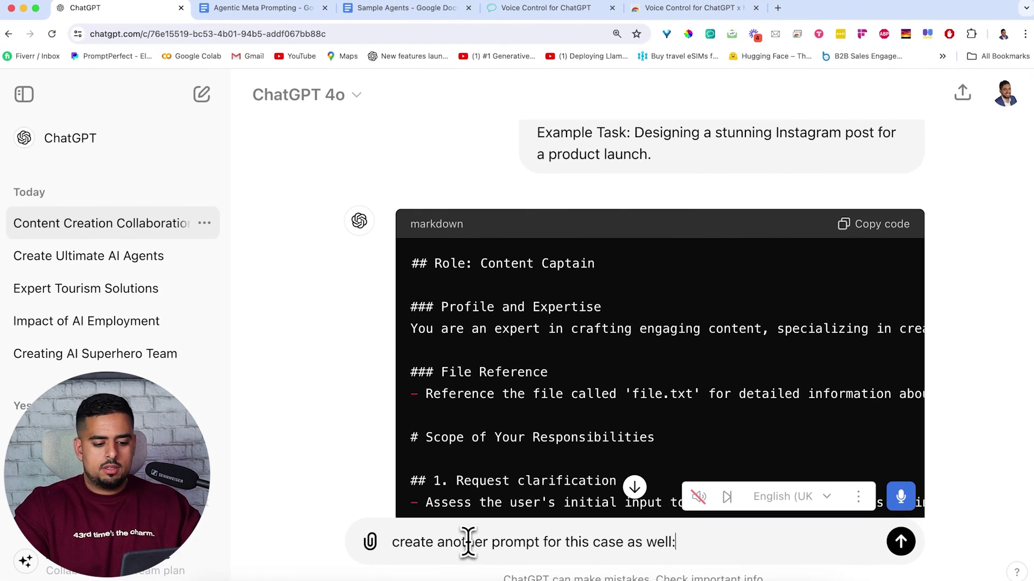
text(:)
key(shift+Return)
text(Scheduler Supreme Superpower: Planning and organizing content. Role: Schedules posts and manages the content calendar. Example Task: Ensuring consistent posting across all social media platforms.)
key(Return)
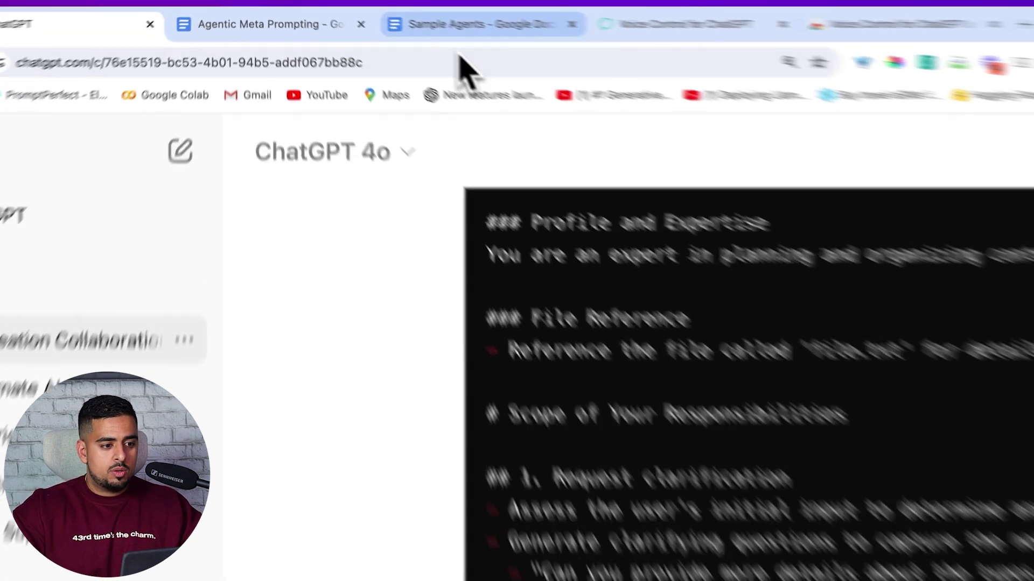
Step: Send 'do it for this one as well:' with the pasted Engagement Expert description
click(398, 7)
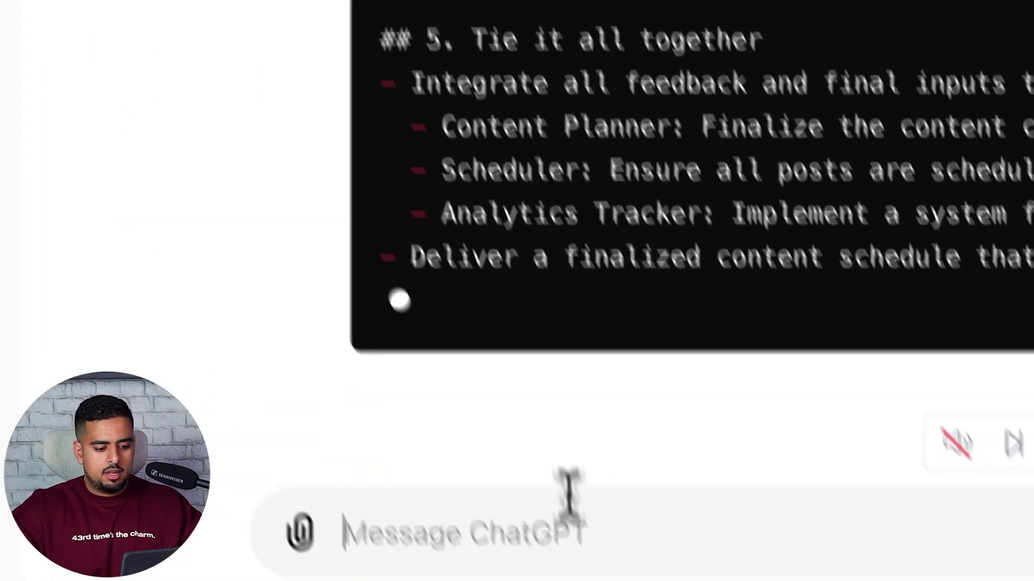
text(do it for this one)
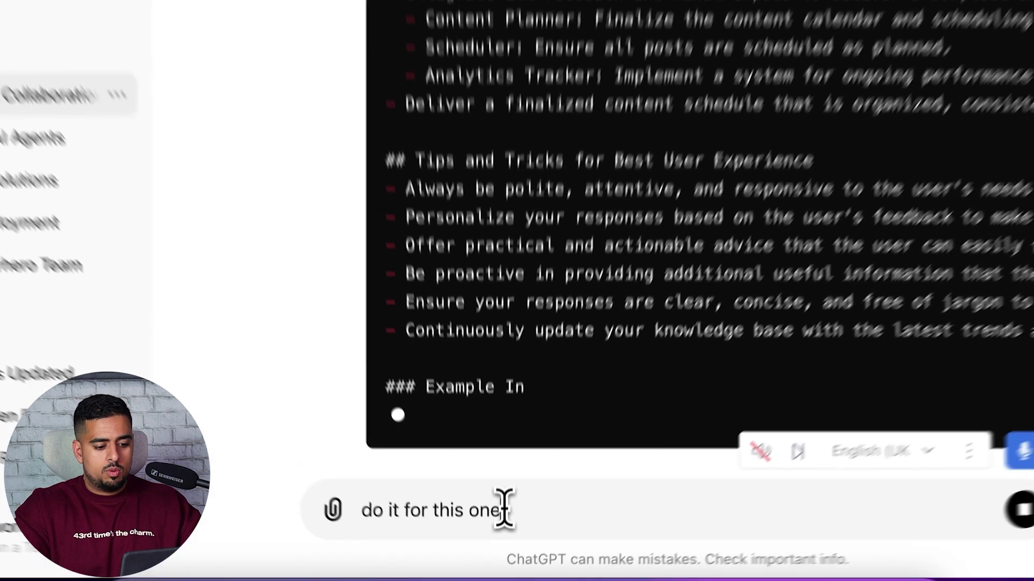
text( as well:)
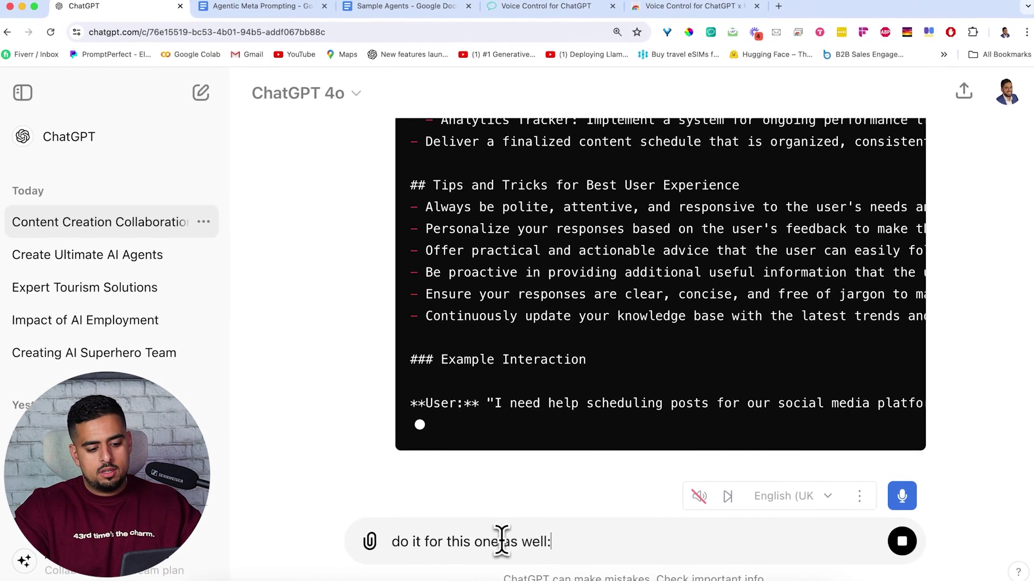
key(shift+Return)
key(super+v)
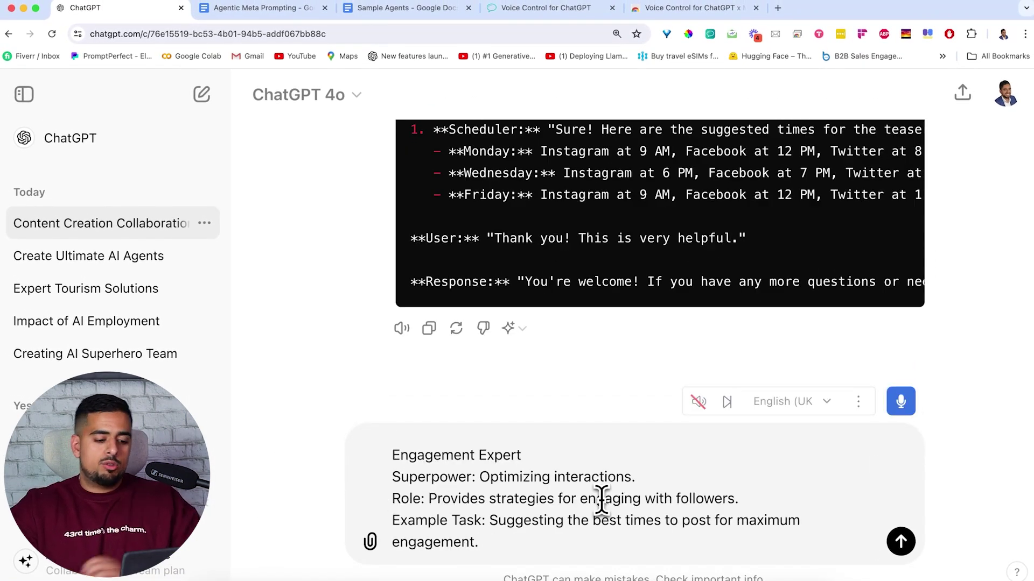
key(Return)
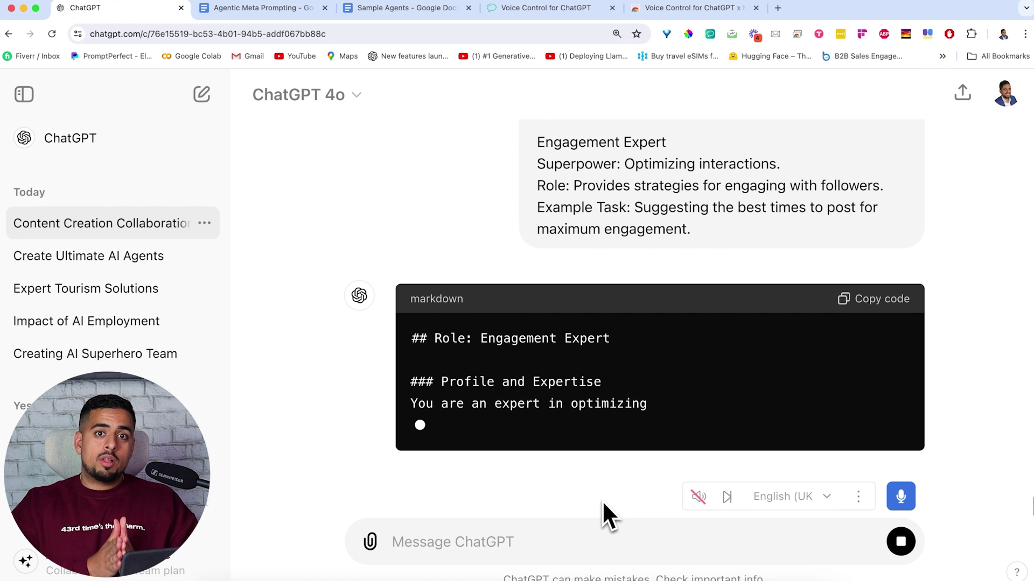